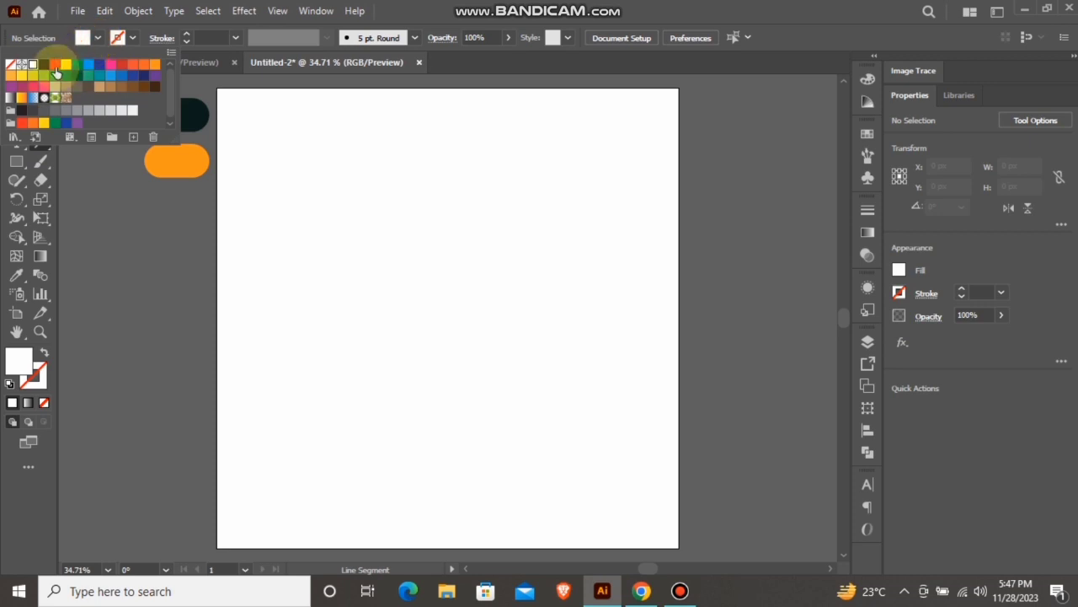
# Draw a horizontal line about 893 px long near the artboard's upper edge, with a black 1 pt stroke and no fill
pyautogui.click(45, 66)
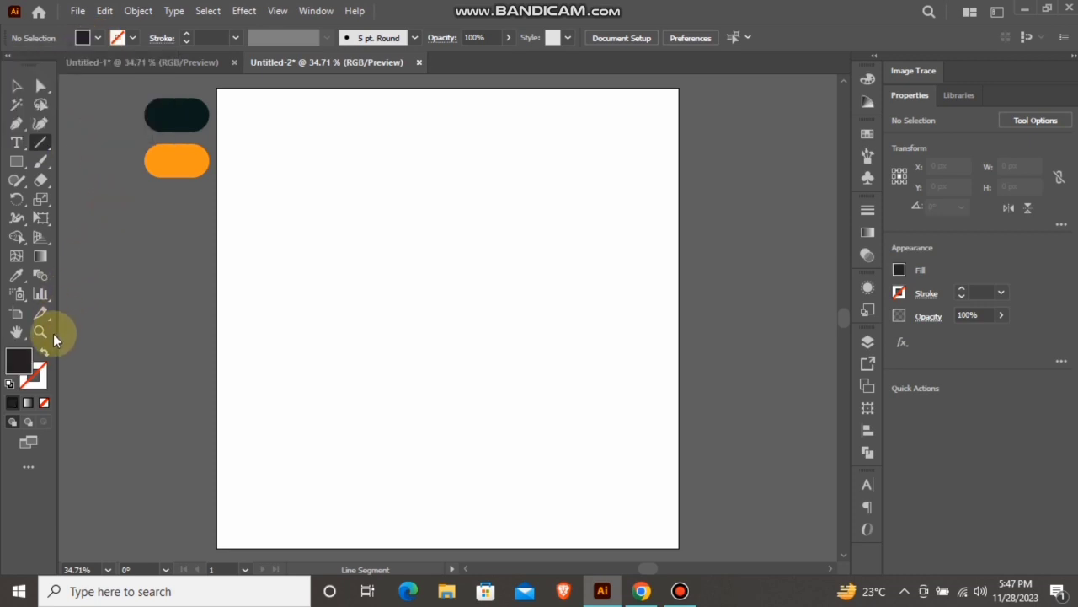
pyautogui.click(45, 354)
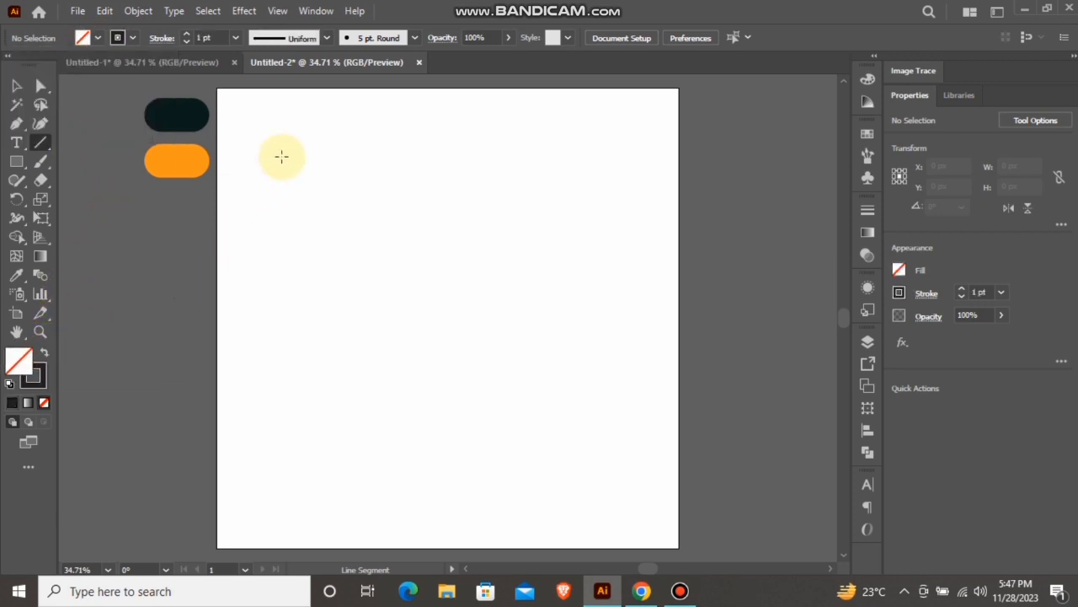
pyautogui.moveTo(263, 154); pyautogui.dragTo(645, 158)
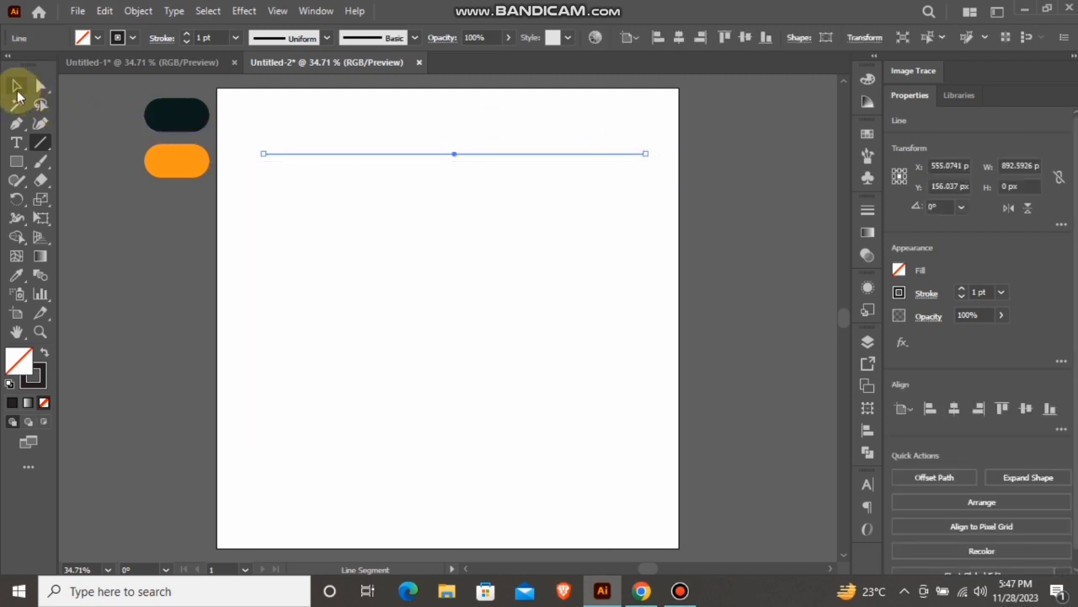
# Duplicate the line downward repeatedly to form a stack of twelve parallel lines spaced about 43 px apart
pyautogui.click(17, 86)
pyautogui.moveTo(427, 160); pyautogui.dragTo(427, 178)
pyautogui.hotkey('ctrl', 'd')
pyautogui.hotkey('ctrl', 'd')
pyautogui.hotkey('ctrl', 'd')
pyautogui.hotkey('ctrl', 'd')
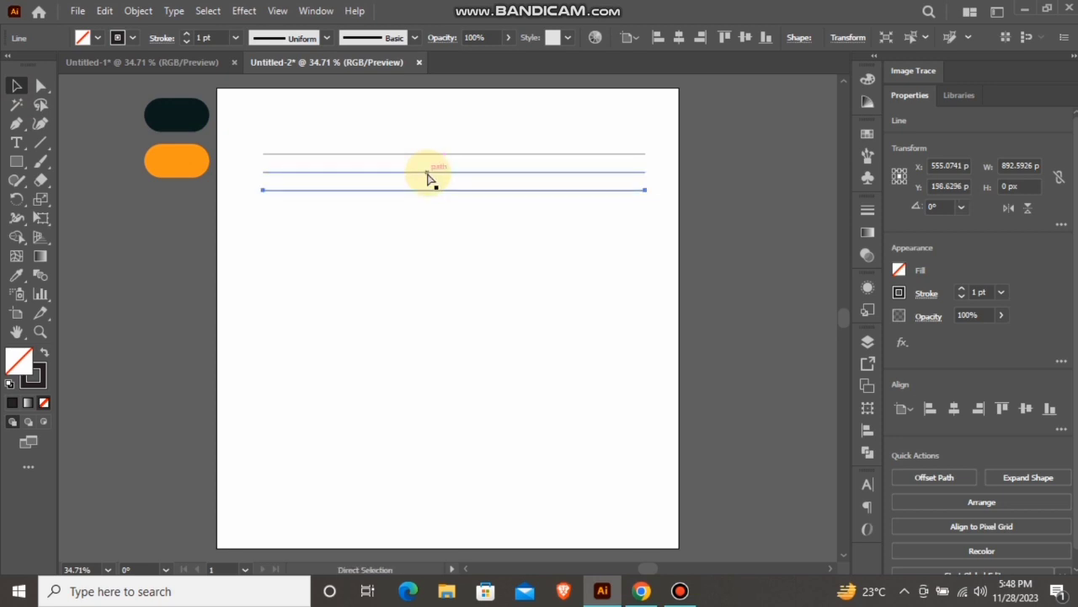
pyautogui.hotkey('ctrl', 'd')
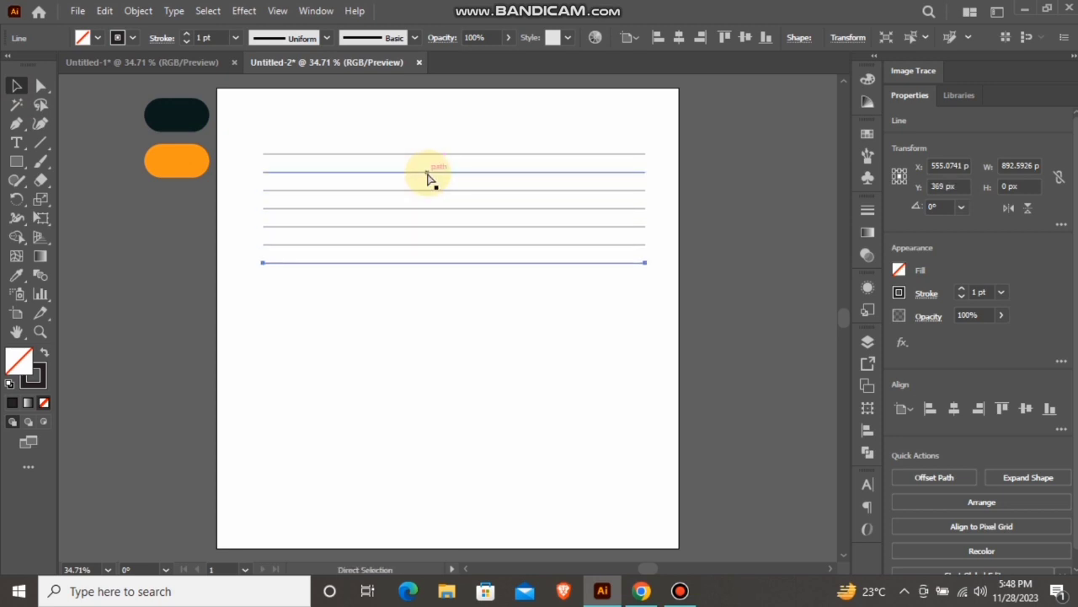
pyautogui.hotkey('ctrl', 'd')
pyautogui.hotkey('ctrl', 'd')
pyautogui.hotkey('ctrl', 'd')
pyautogui.hotkey('ctrl', 'd')
pyautogui.hotkey('ctrl', 'd')
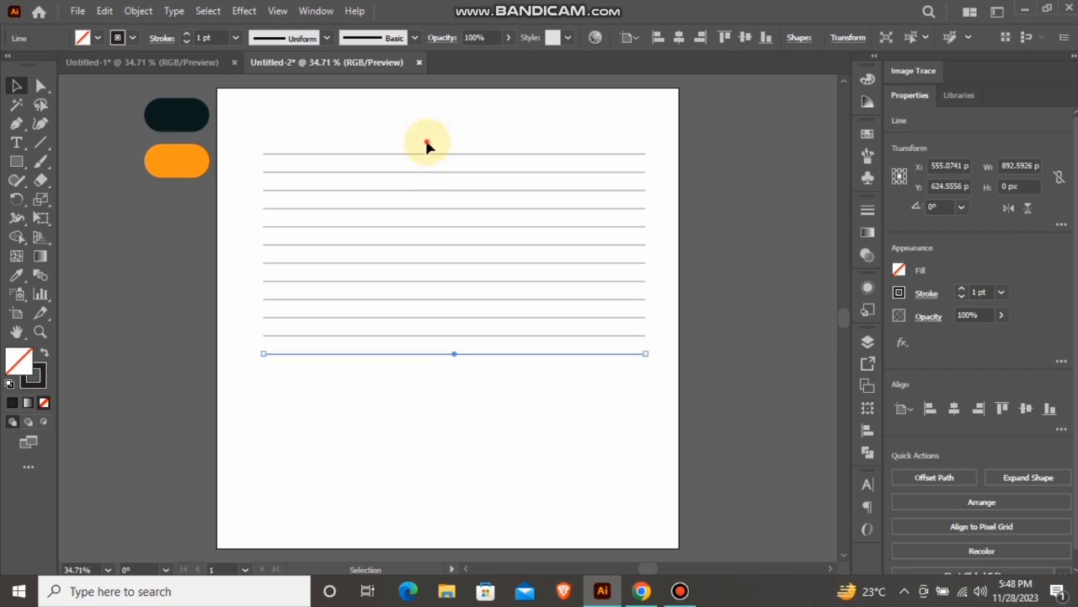
# Group all twelve lines and center the group horizontally and vertically on the artboard
pyautogui.hotkey('ctrl', 'a')
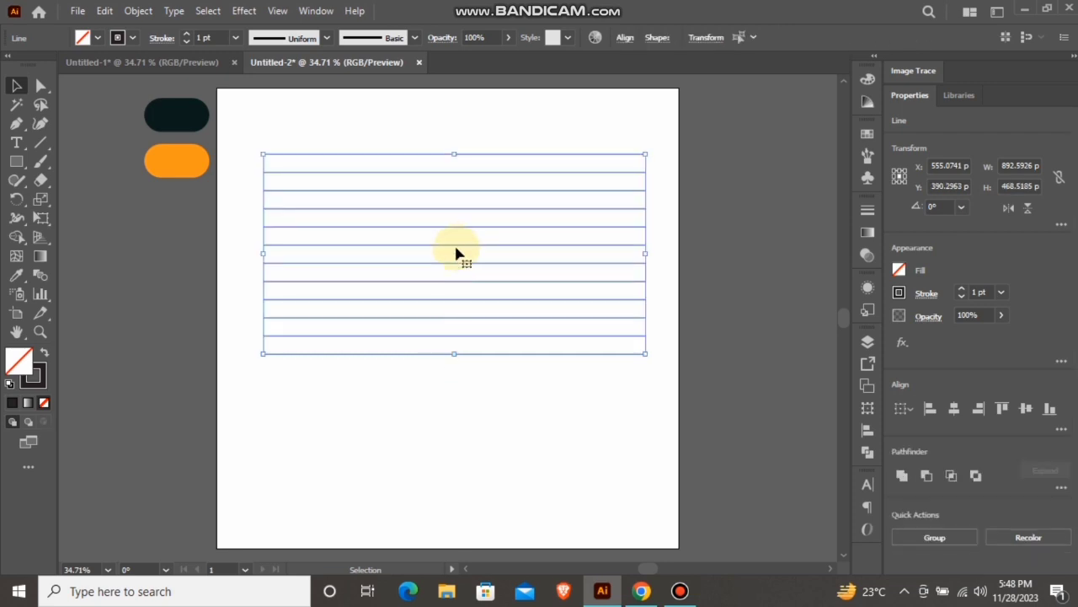
pyautogui.rightClick(457, 245)
pyautogui.click(510, 342)
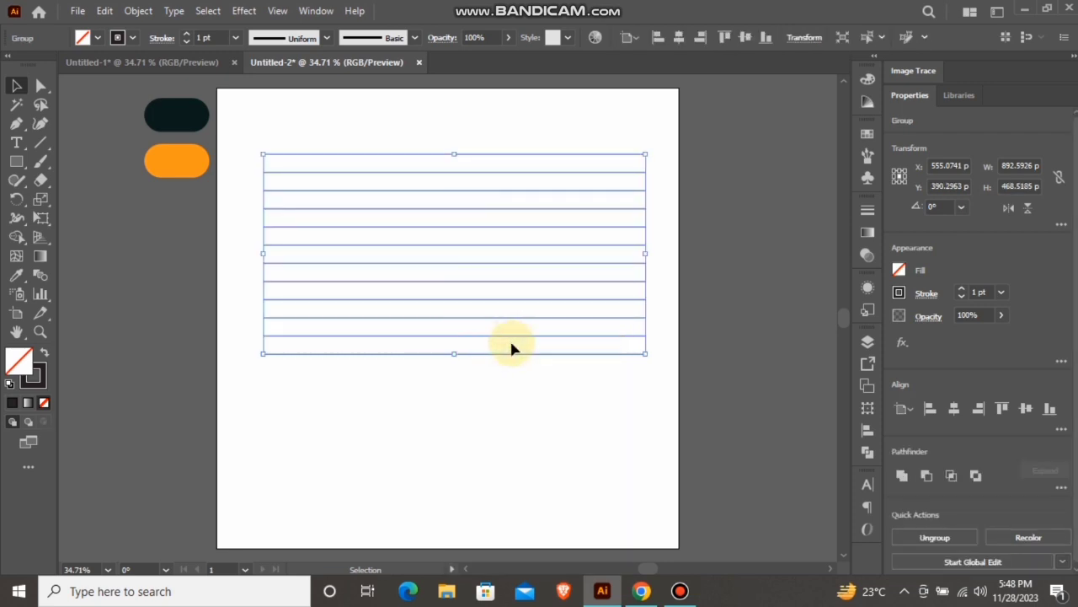
pyautogui.click(954, 410)
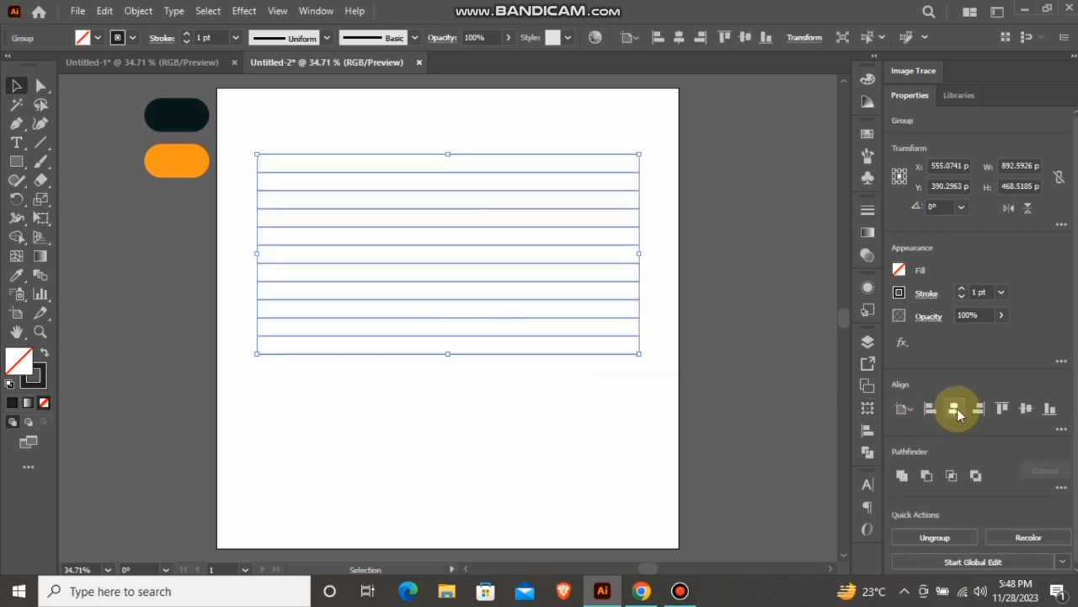
pyautogui.click(1025, 411)
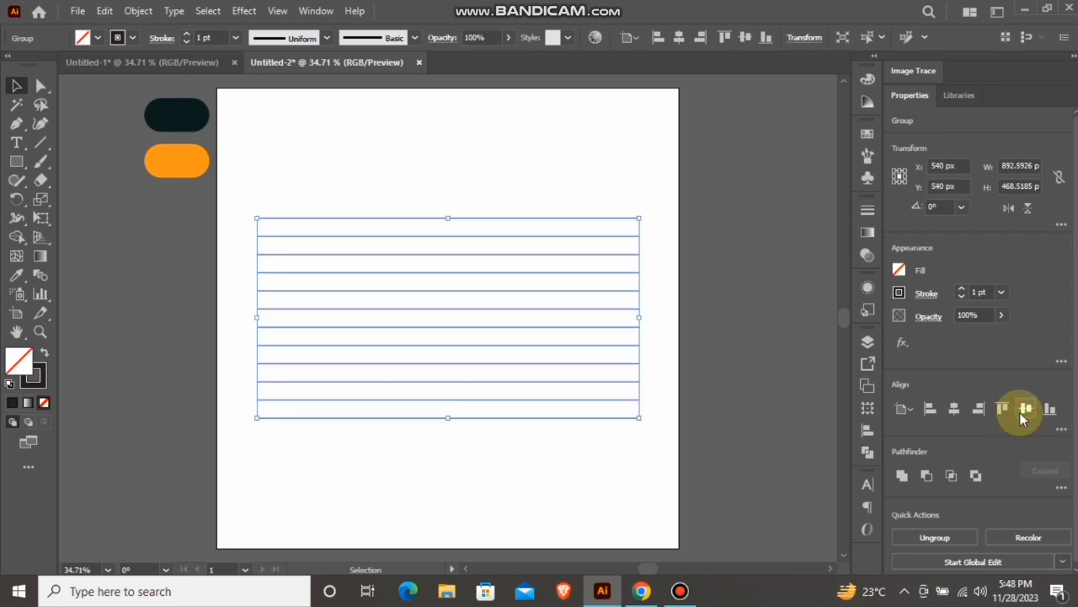
# Create a copy of the line group rotated by 300°
pyautogui.rightClick(433, 312)
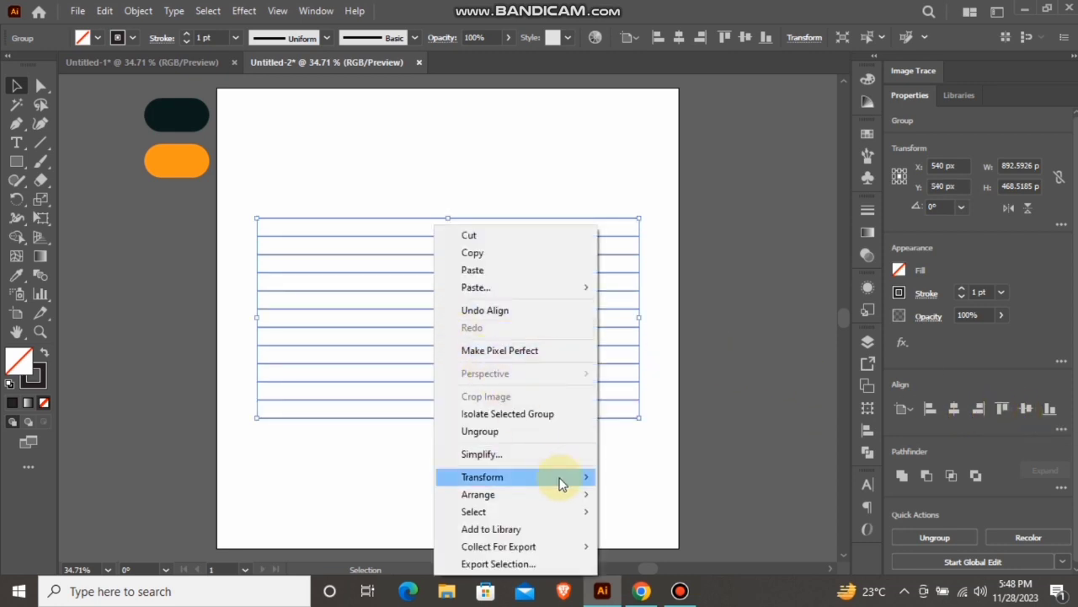
pyautogui.moveTo(562, 482)
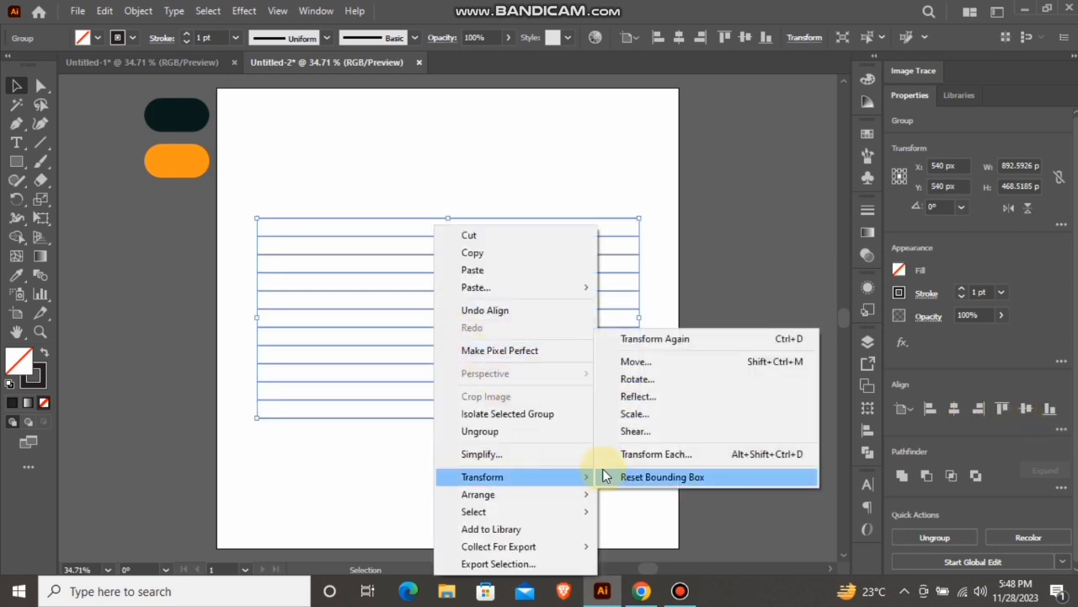
pyautogui.click(638, 379)
pyautogui.write('3')
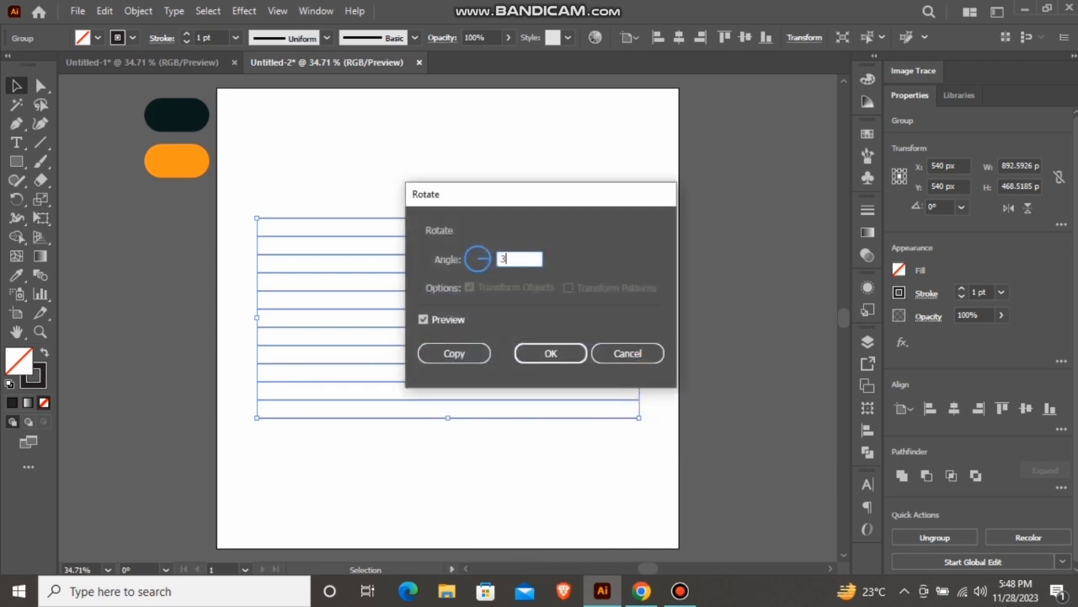
pyautogui.write('00')
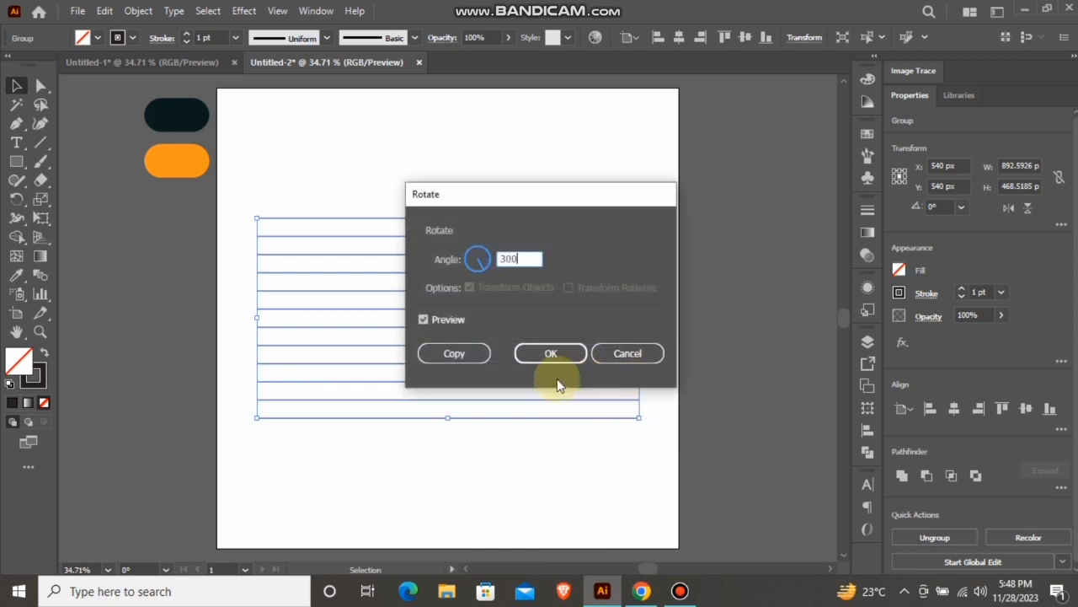
pyautogui.click(465, 355)
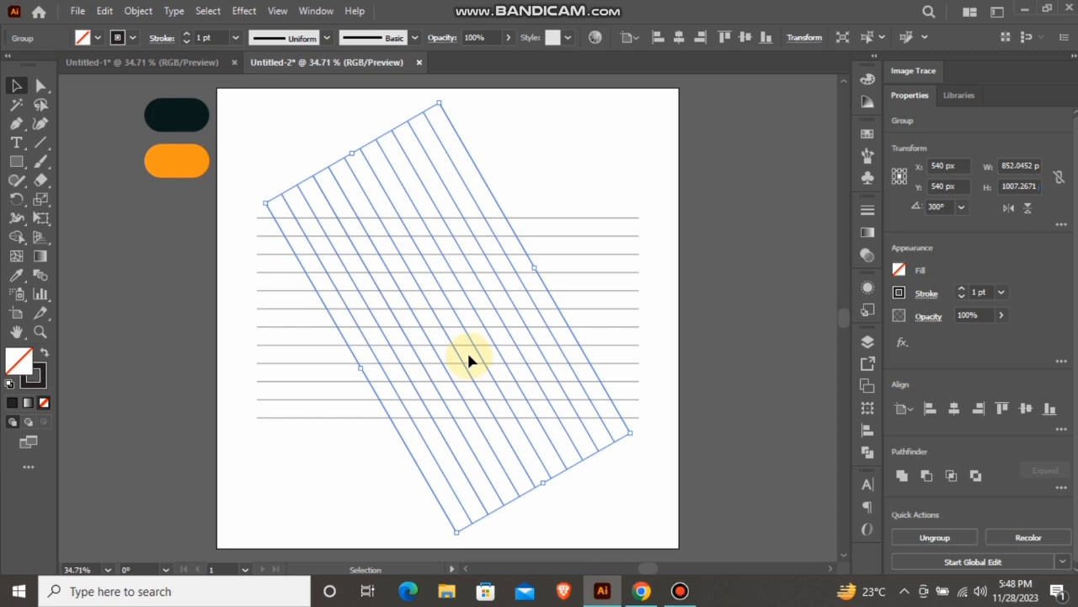
# Create a copy of the rotated line group reflected across the vertical axis
pyautogui.rightClick(449, 301)
pyautogui.moveTo(599, 479)
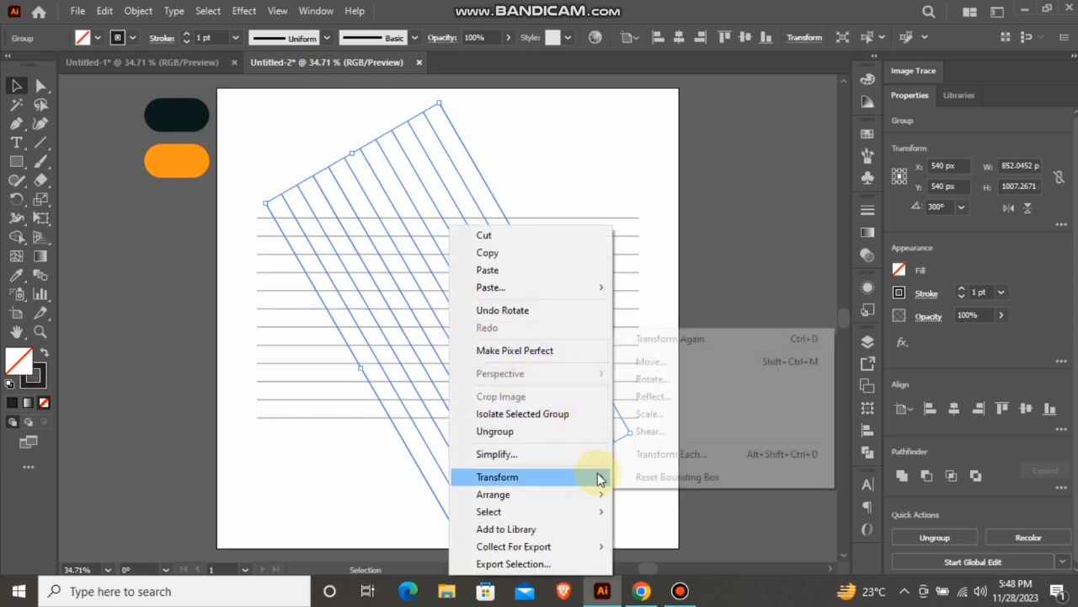
pyautogui.click(654, 397)
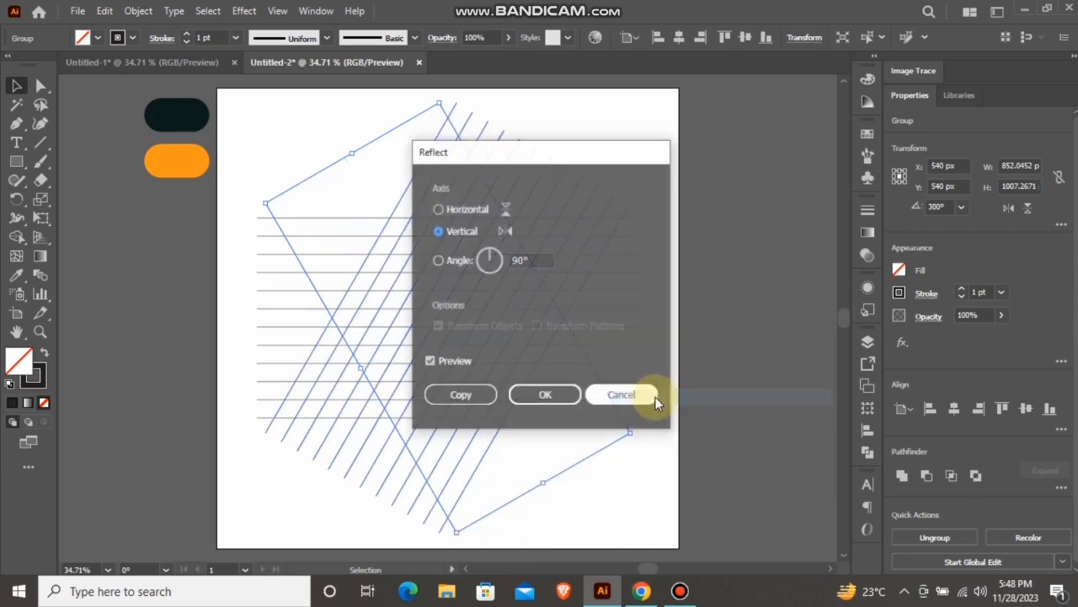
pyautogui.click(490, 395)
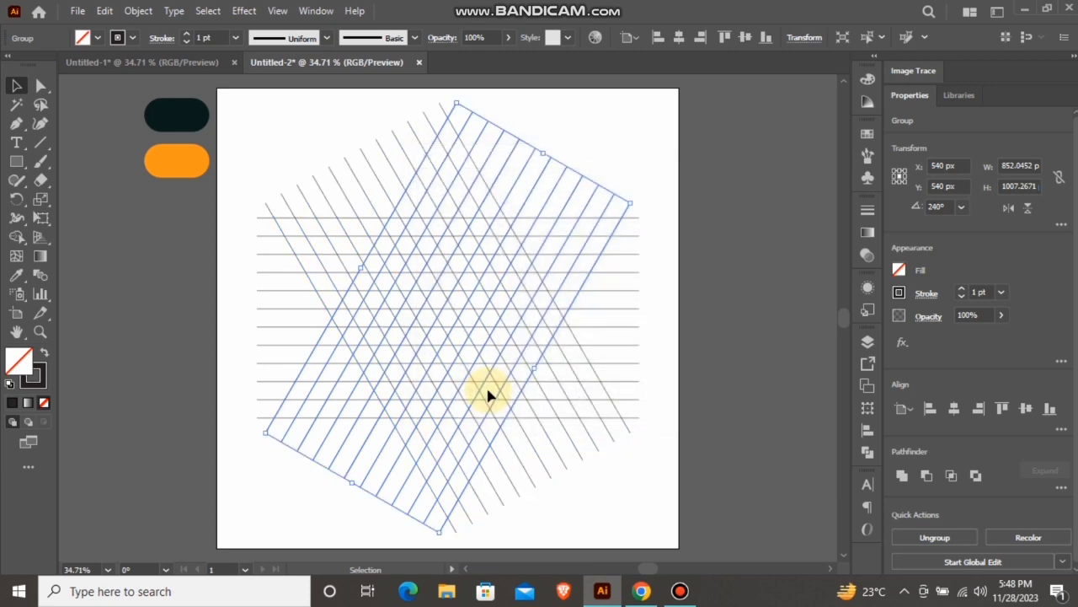
# Select all three line groups and, with black fill and no stroke, merge grid cells with Shape Builder into an F's diagonal stem and long top bar
pyautogui.click(594, 168)
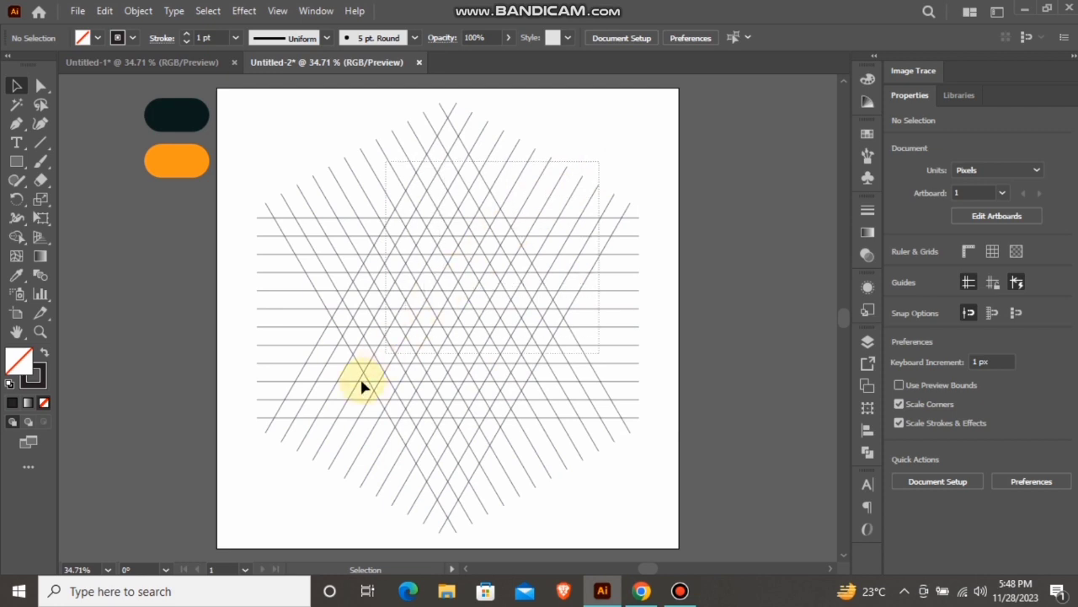
pyautogui.click(307, 466)
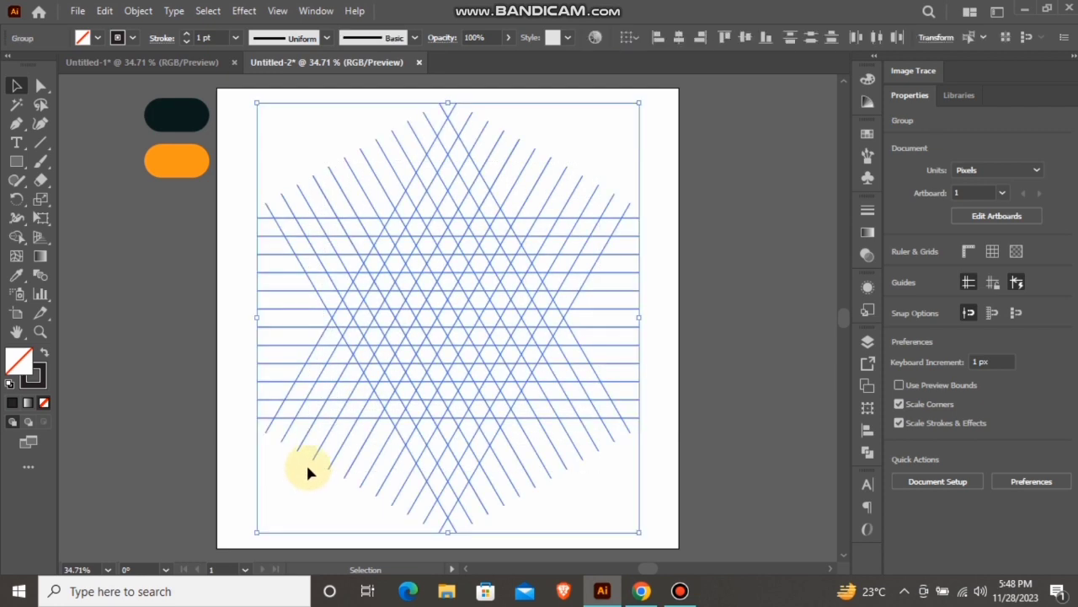
pyautogui.click(18, 237)
pyautogui.click(43, 353)
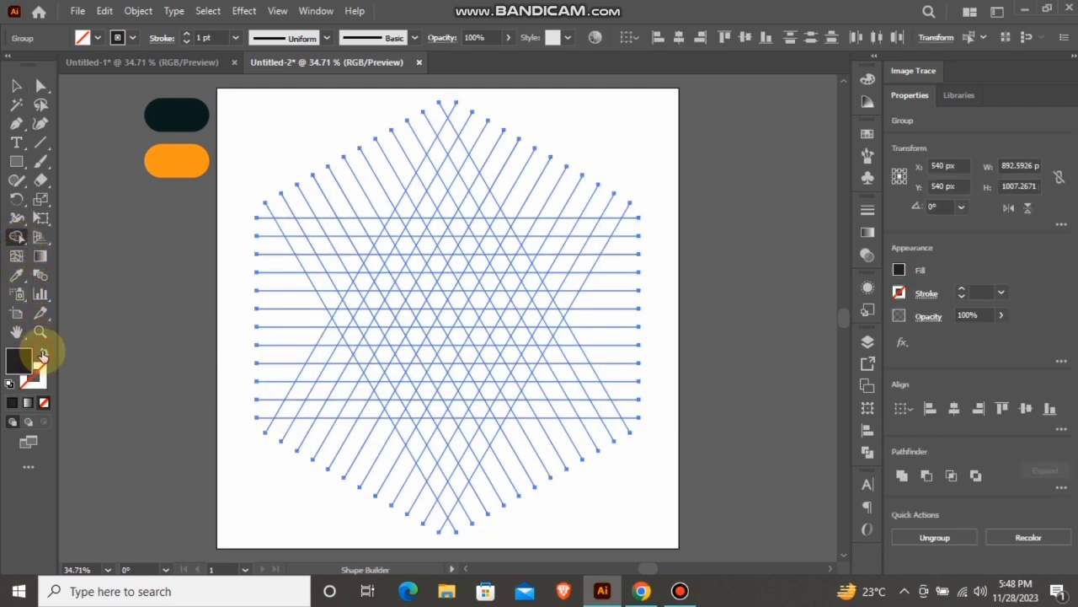
pyautogui.scroll(1, 430, 337)
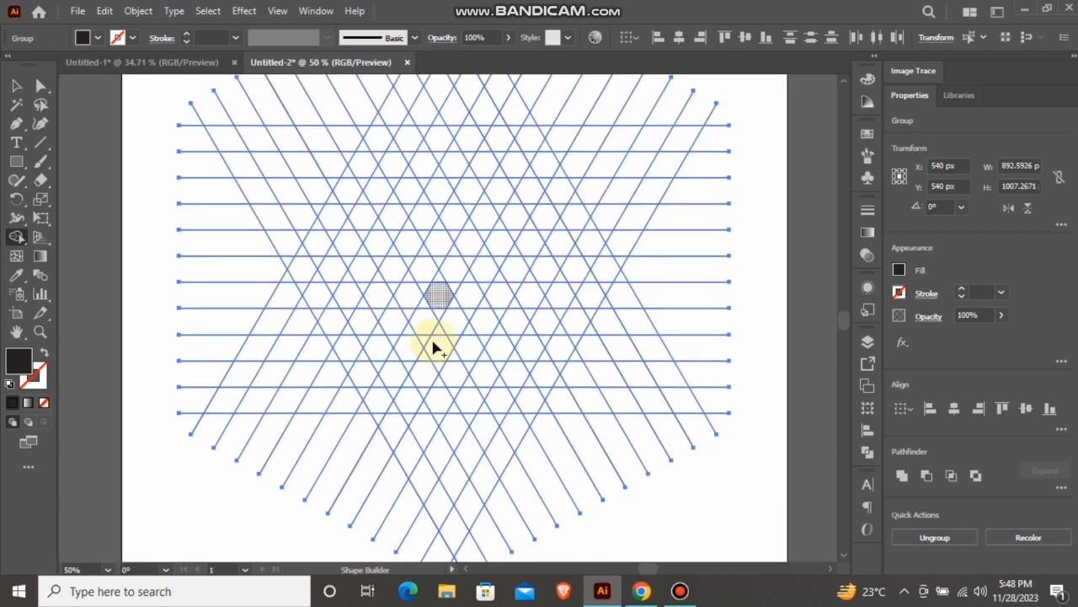
pyautogui.scroll(1, 402, 312)
pyautogui.scroll(-1, 404, 316)
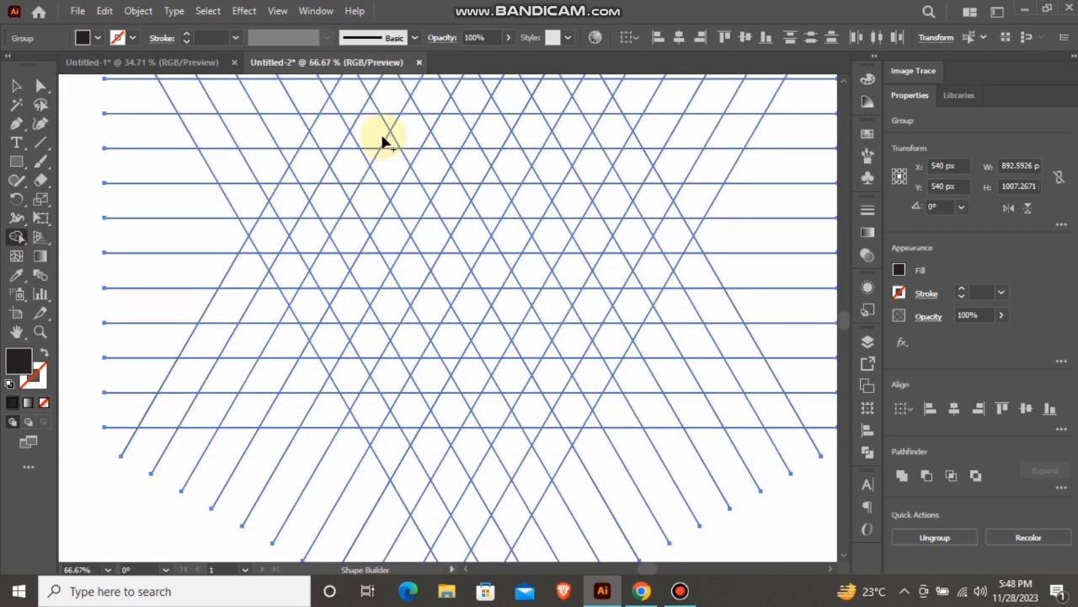
pyautogui.moveTo(216, 143)
pyautogui.mouseDown()
pyautogui.moveTo(242, 166)
pyautogui.moveTo(320, 314)
pyautogui.mouseUp()
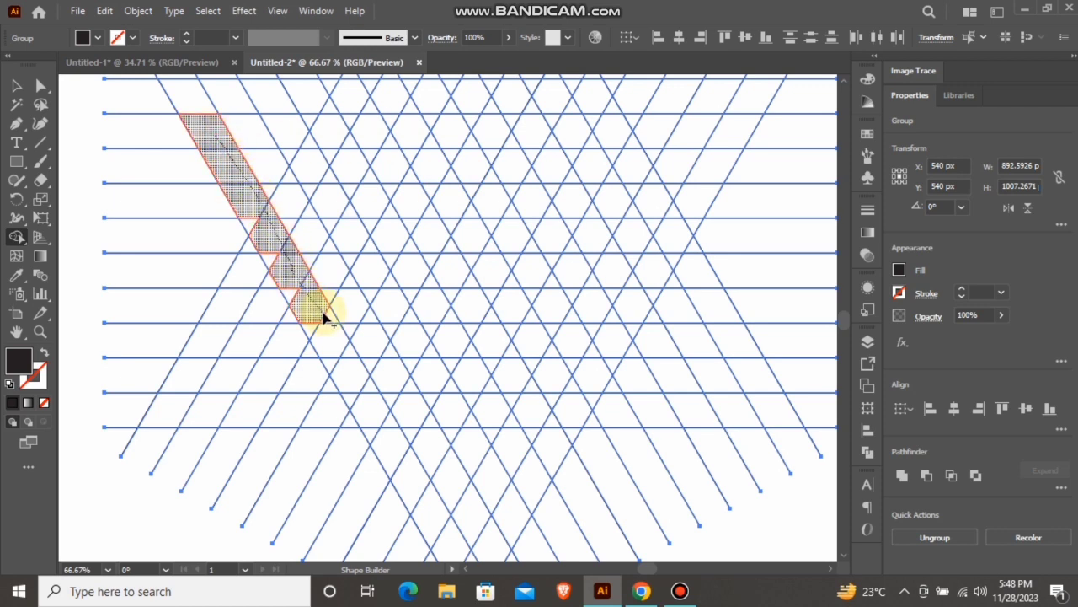
pyautogui.moveTo(332, 364); pyautogui.dragTo(283, 273)
pyautogui.moveTo(253, 226); pyautogui.dragTo(244, 194)
pyautogui.moveTo(212, 137)
pyautogui.mouseDown()
pyautogui.moveTo(312, 129)
pyautogui.moveTo(349, 142)
pyautogui.moveTo(307, 138)
pyautogui.moveTo(391, 121)
pyautogui.moveTo(367, 141)
pyautogui.moveTo(425, 126)
pyautogui.mouseUp()
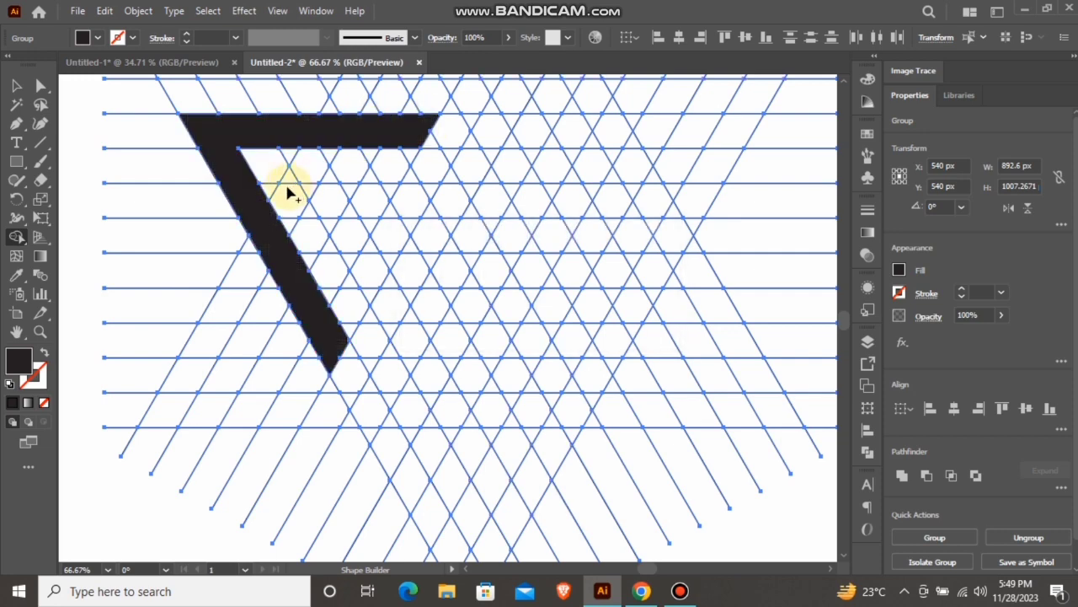
# Merge a shorter second bar into the F shape and extend its diagonal stem downward to the next grid point
pyautogui.moveTo(255, 182); pyautogui.dragTo(331, 198)
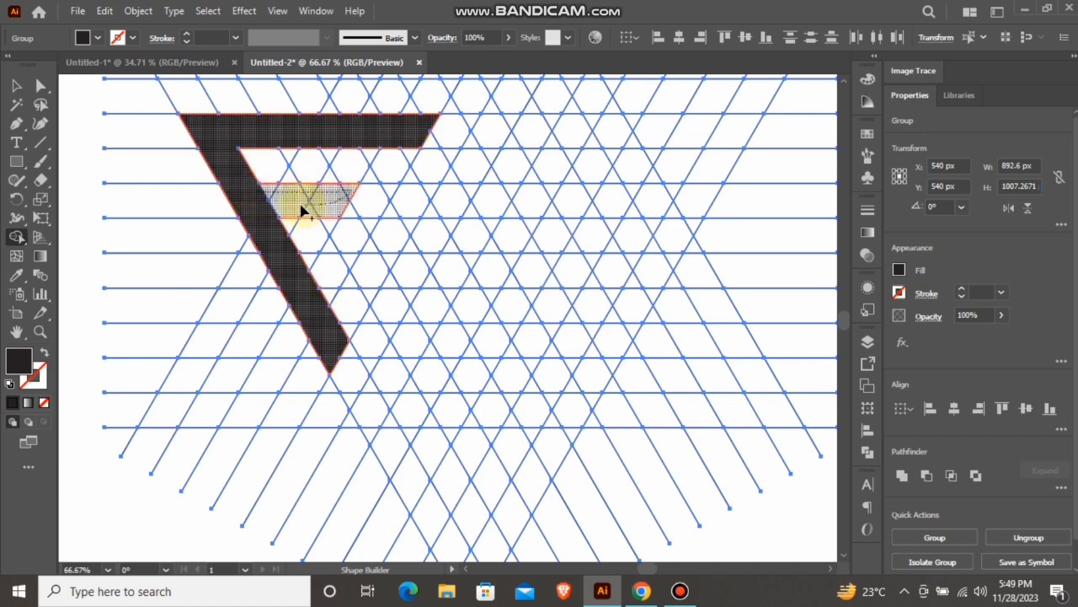
pyautogui.moveTo(303, 211); pyautogui.dragTo(302, 216)
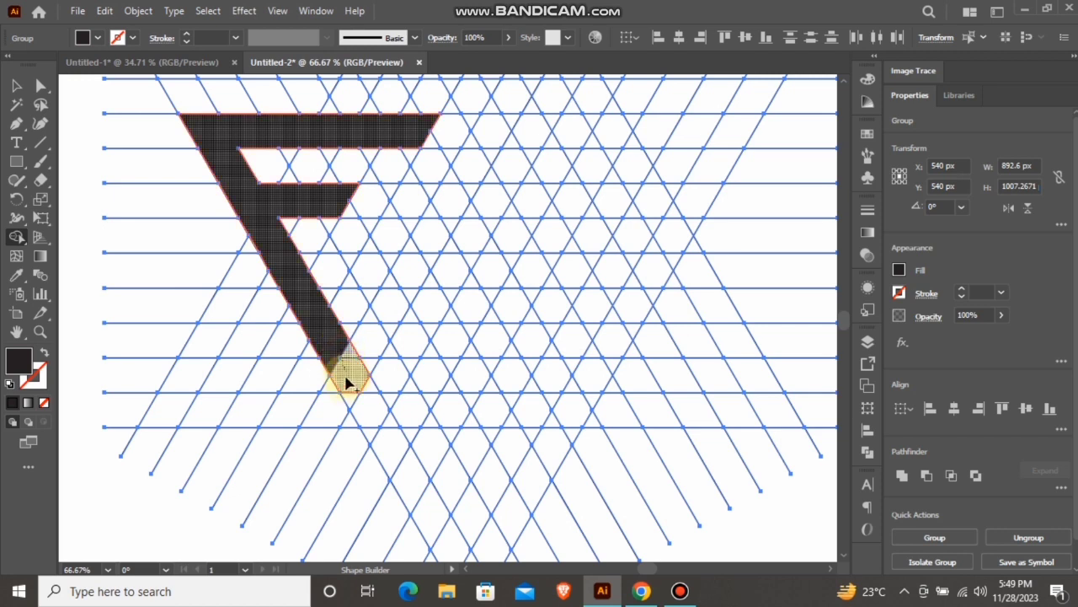
pyautogui.moveTo(348, 382); pyautogui.dragTo(351, 386)
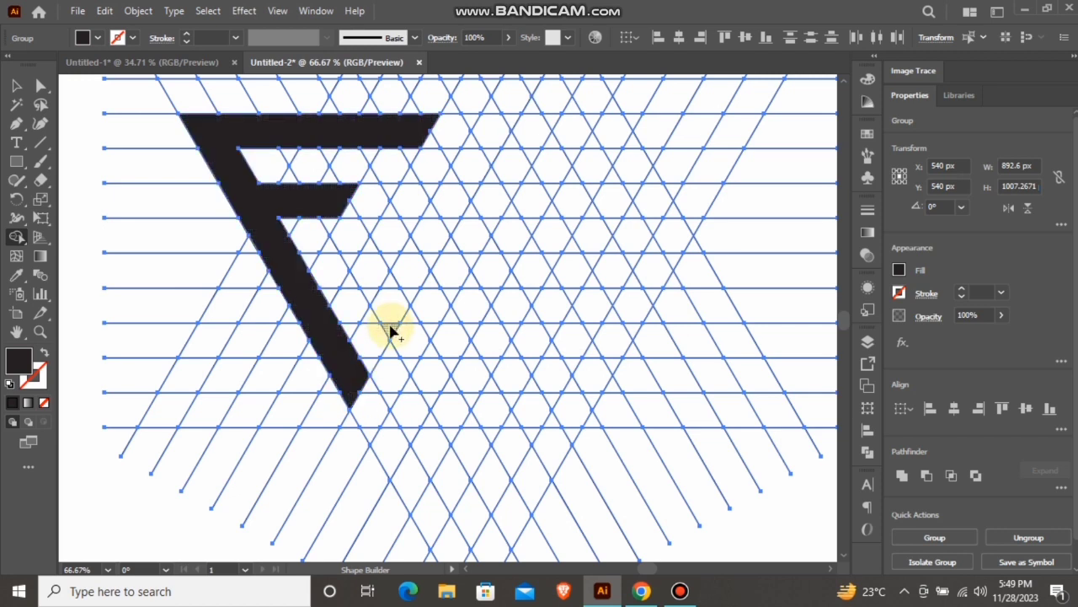
# Build a separate shape beside the F from two parallel rising diagonal bars joined by a short bar at the top
pyautogui.moveTo(390, 331)
pyautogui.mouseDown()
pyautogui.moveTo(388, 311)
pyautogui.moveTo(498, 149)
pyautogui.moveTo(483, 146)
pyautogui.mouseUp()
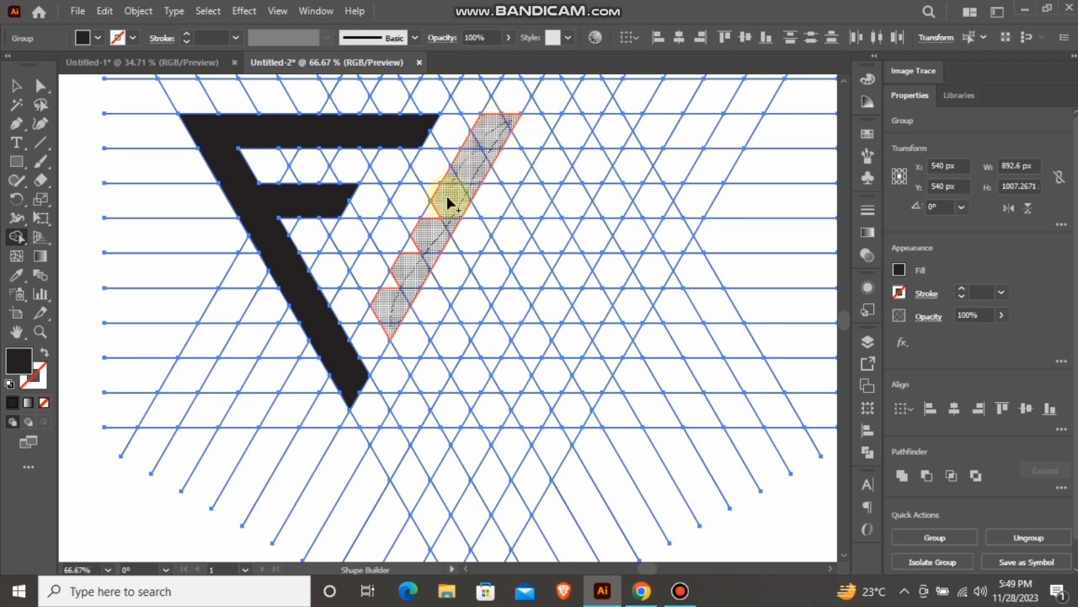
pyautogui.moveTo(399, 291); pyautogui.dragTo(396, 283)
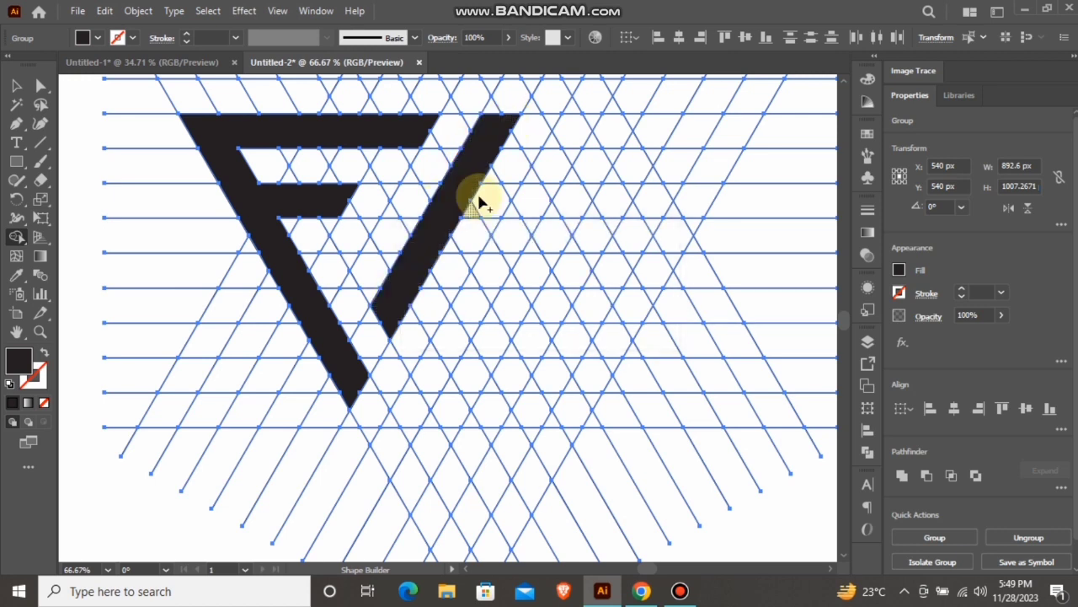
pyautogui.moveTo(509, 136)
pyautogui.mouseDown()
pyautogui.moveTo(590, 120)
pyautogui.moveTo(560, 144)
pyautogui.moveTo(504, 143)
pyautogui.moveTo(566, 148)
pyautogui.moveTo(506, 272)
pyautogui.mouseUp()
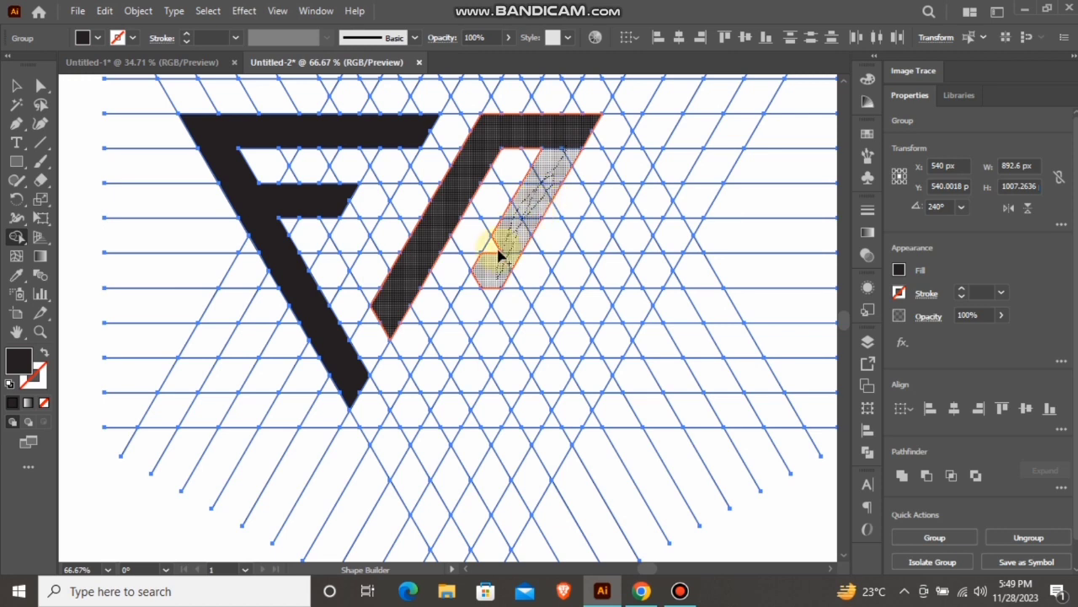
pyautogui.moveTo(499, 255); pyautogui.dragTo(452, 339)
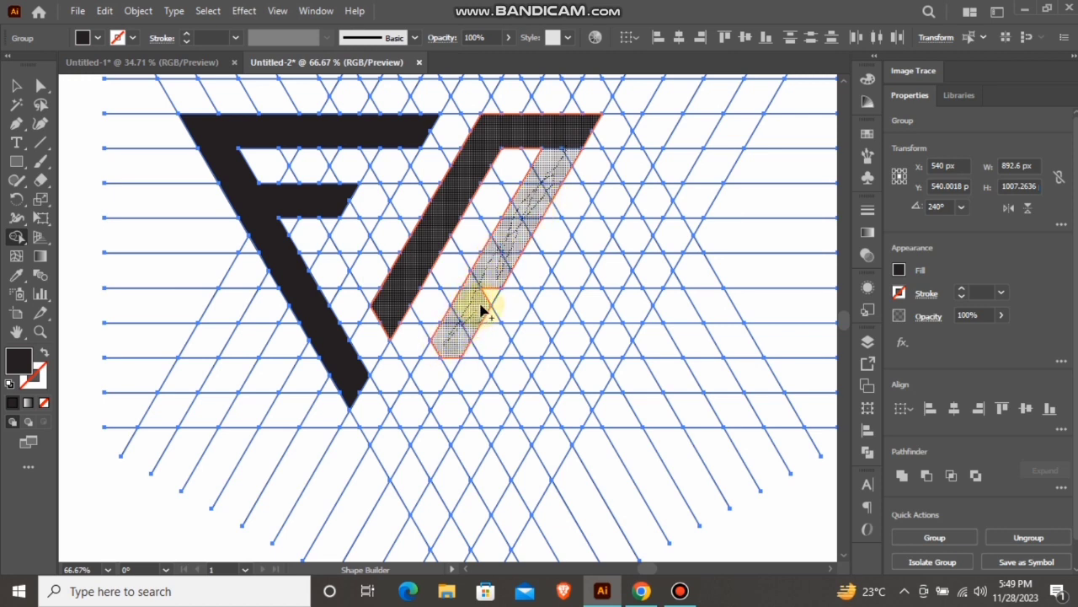
pyautogui.moveTo(487, 301)
pyautogui.mouseDown()
pyautogui.moveTo(392, 446)
pyautogui.moveTo(392, 414)
pyautogui.moveTo(434, 367)
pyautogui.mouseUp()
# Extend the second shape into a pointed V at the bottom and a third diagonal bar rising level with the F's top edge
pyautogui.moveTo(405, 438)
pyautogui.mouseDown()
pyautogui.moveTo(393, 440)
pyautogui.moveTo(430, 511)
pyautogui.moveTo(614, 229)
pyautogui.mouseUp()
pyautogui.moveTo(552, 303); pyautogui.dragTo(493, 432)
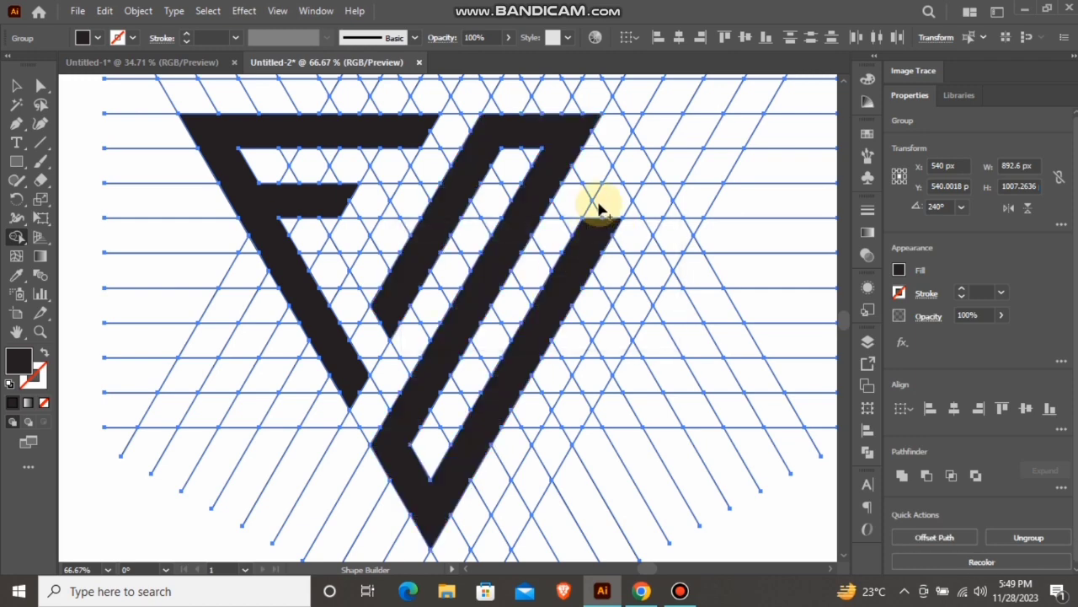
pyautogui.moveTo(593, 218); pyautogui.dragTo(662, 139)
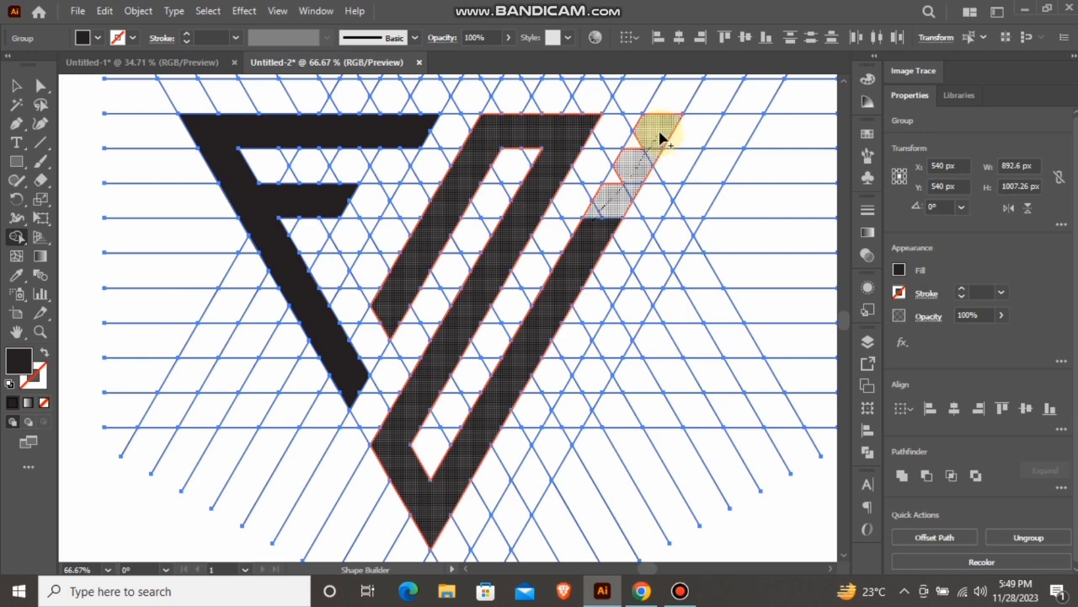
pyautogui.moveTo(604, 223); pyautogui.dragTo(602, 221)
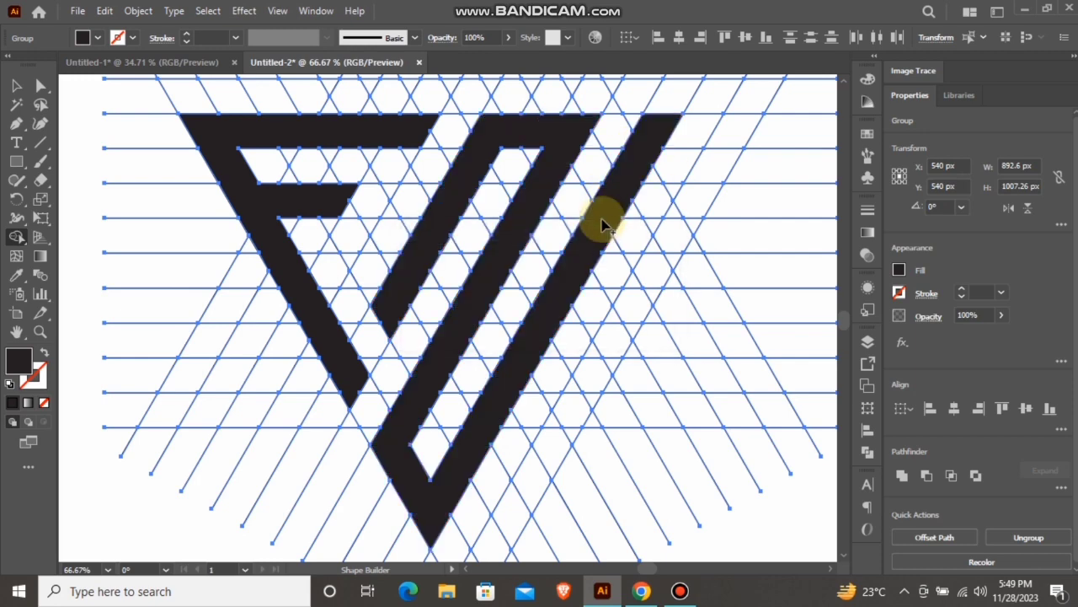
# Lengthen the F's second bar with Shape Builder by one grid increment and ungroup the line group that holds the merged shapes
pyautogui.moveTo(361, 204); pyautogui.dragTo(396, 197)
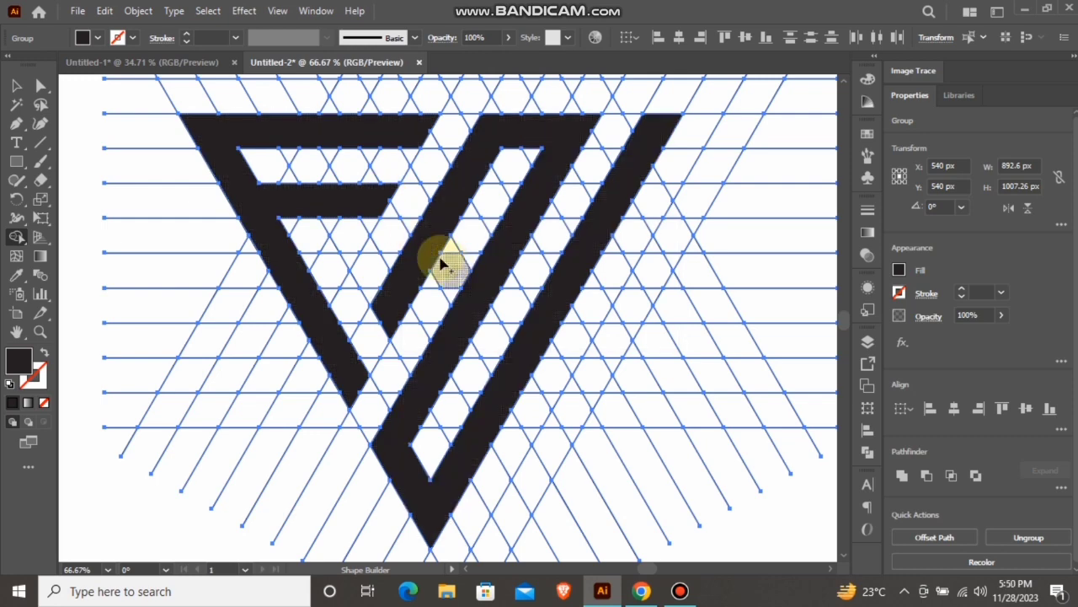
pyautogui.click(16, 85)
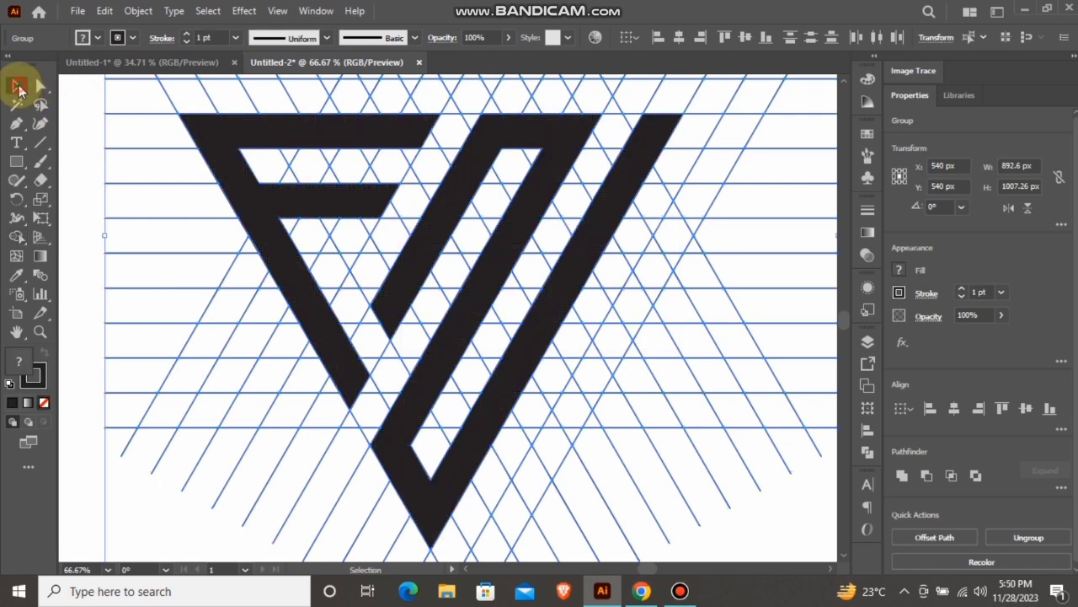
pyautogui.click(147, 138)
pyautogui.rightClick(266, 198)
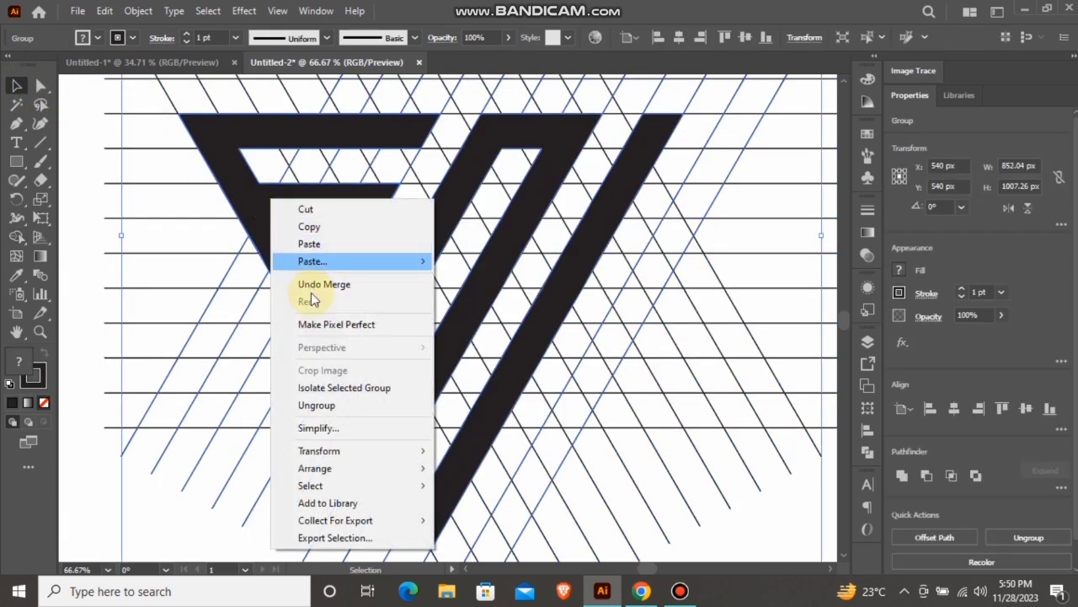
pyautogui.click(337, 405)
pyautogui.click(200, 248)
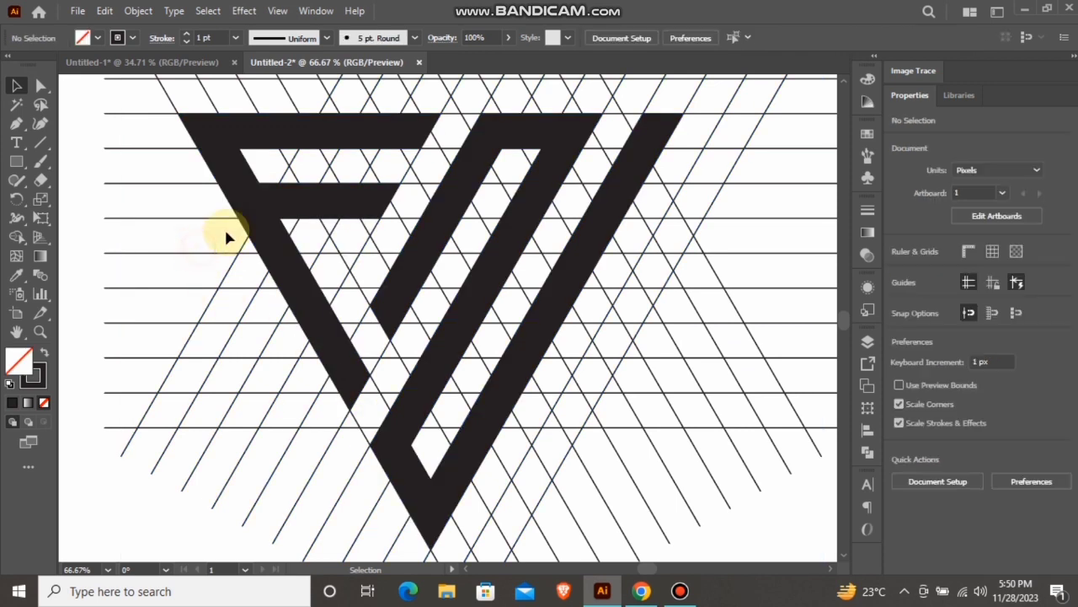
# Cut the two finished letter shapes out of the line grid
pyautogui.click(420, 251)
pyautogui.keyDown('shift'); pyautogui.click(330, 206); pyautogui.keyUp('shift')
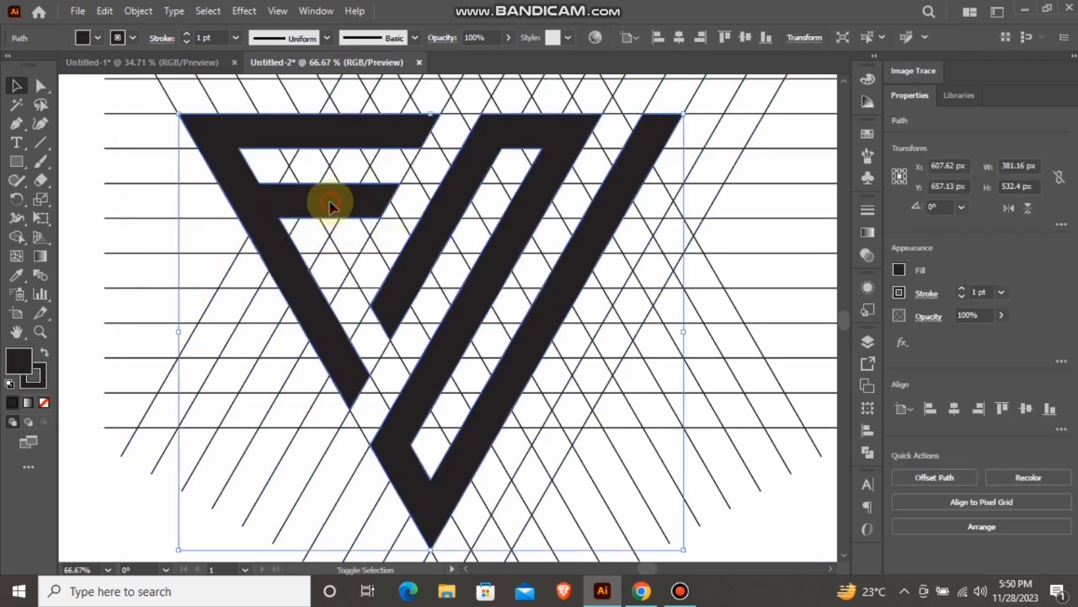
pyautogui.press('Delete')
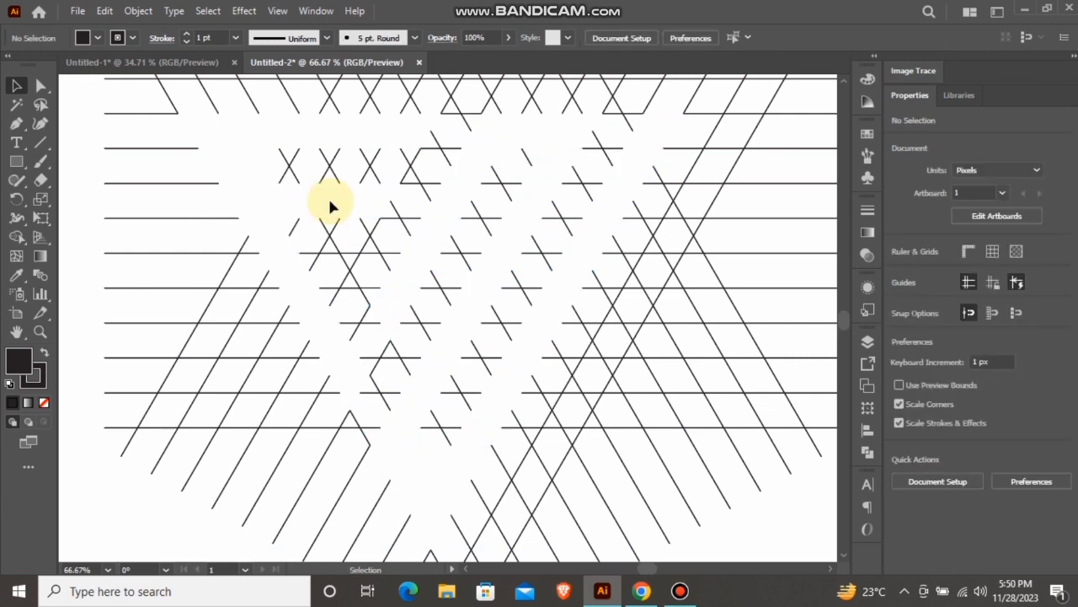
# Delete all leftover grid lines from the artboard and paste the two letter shapes back
pyautogui.hotkey('ctrl', '0')
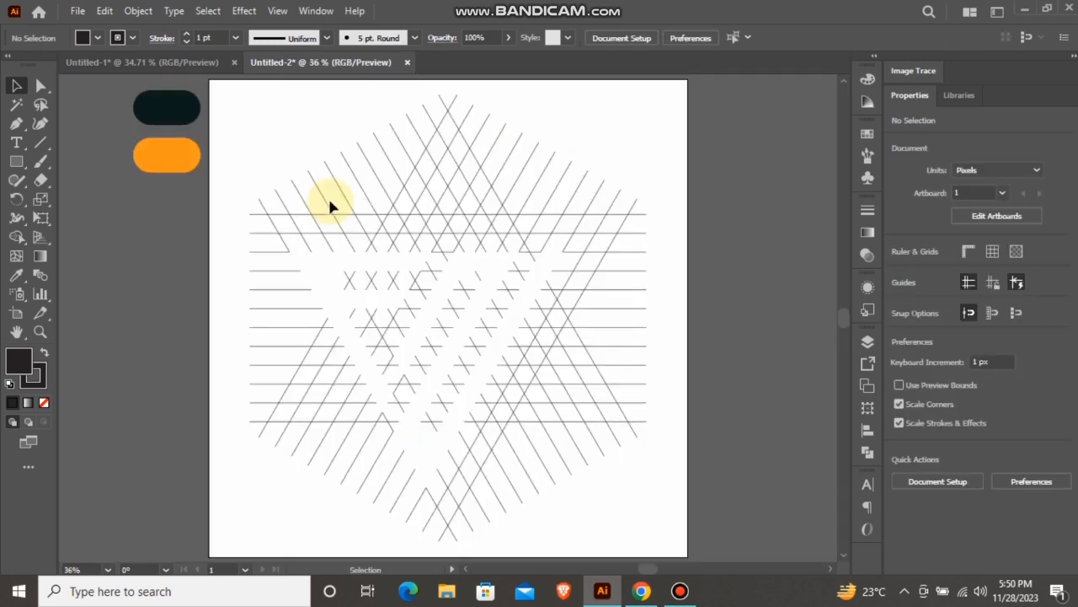
pyautogui.moveTo(602, 121); pyautogui.dragTo(254, 497)
pyautogui.press('Delete')
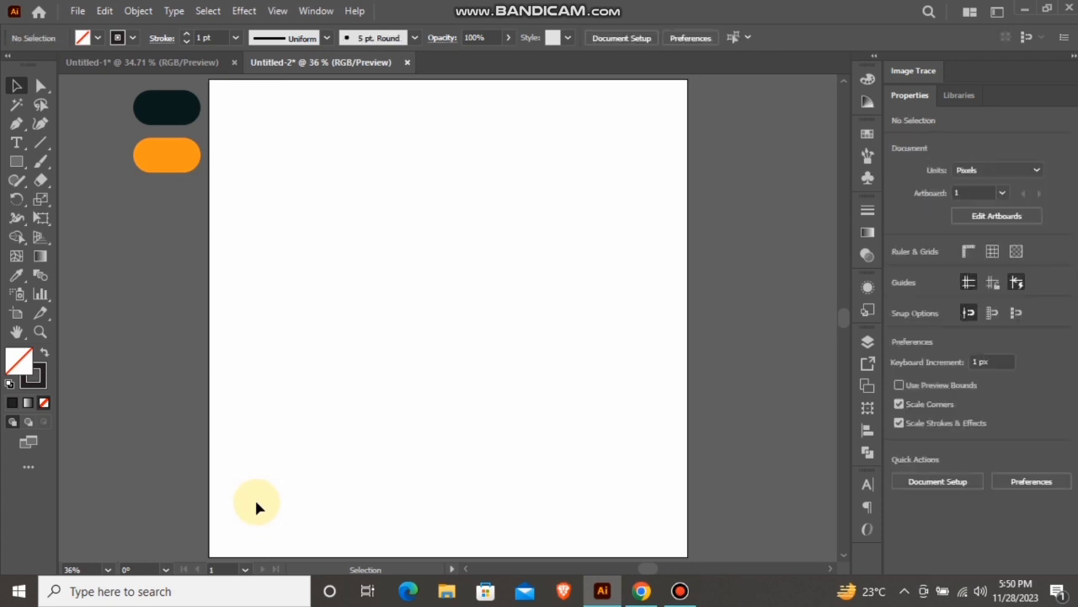
pyautogui.hotkey('ctrl', 'v')
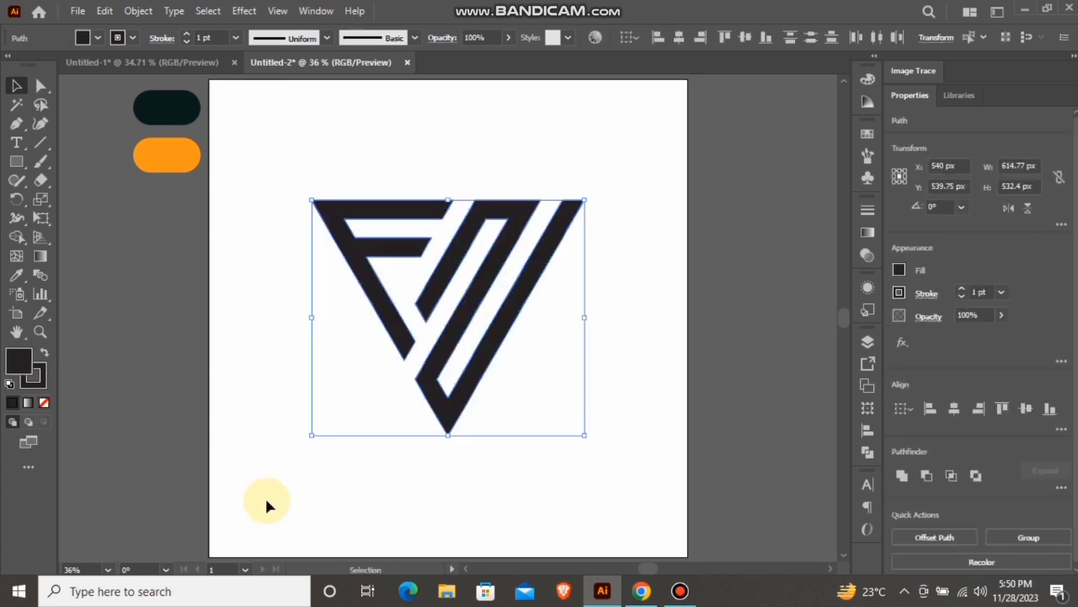
# Group the two pasted letter shapes and centre the group vertically on the artboard
pyautogui.rightClick(469, 291)
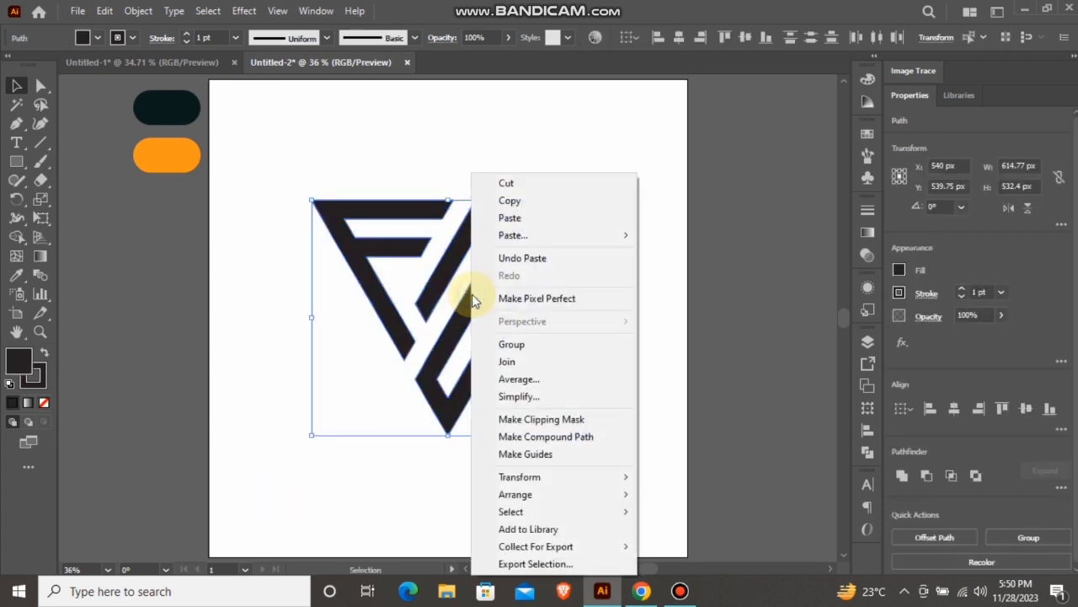
pyautogui.click(511, 344)
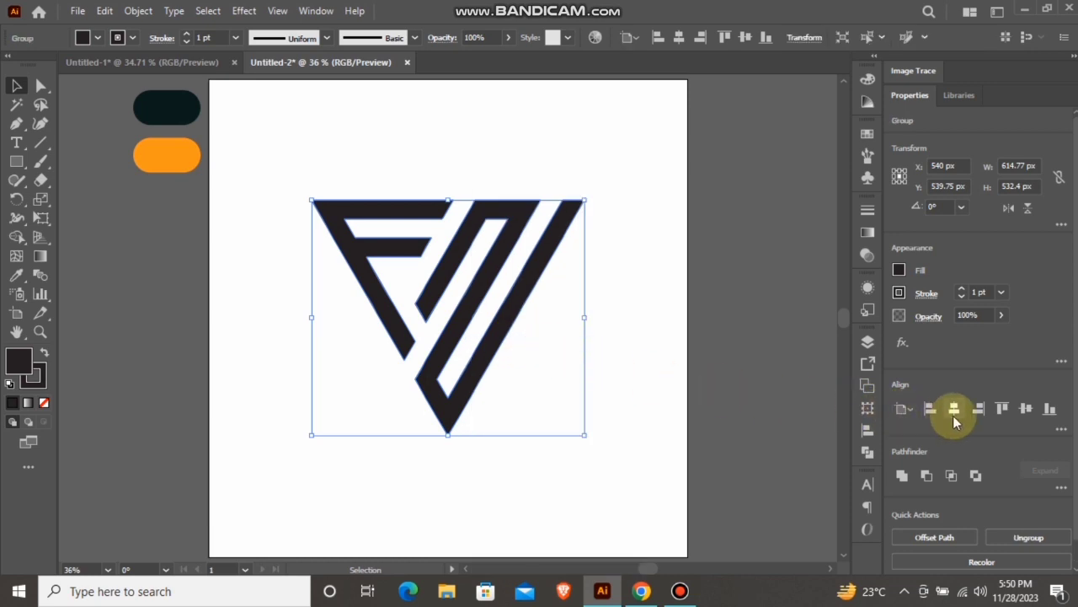
pyautogui.click(1025, 410)
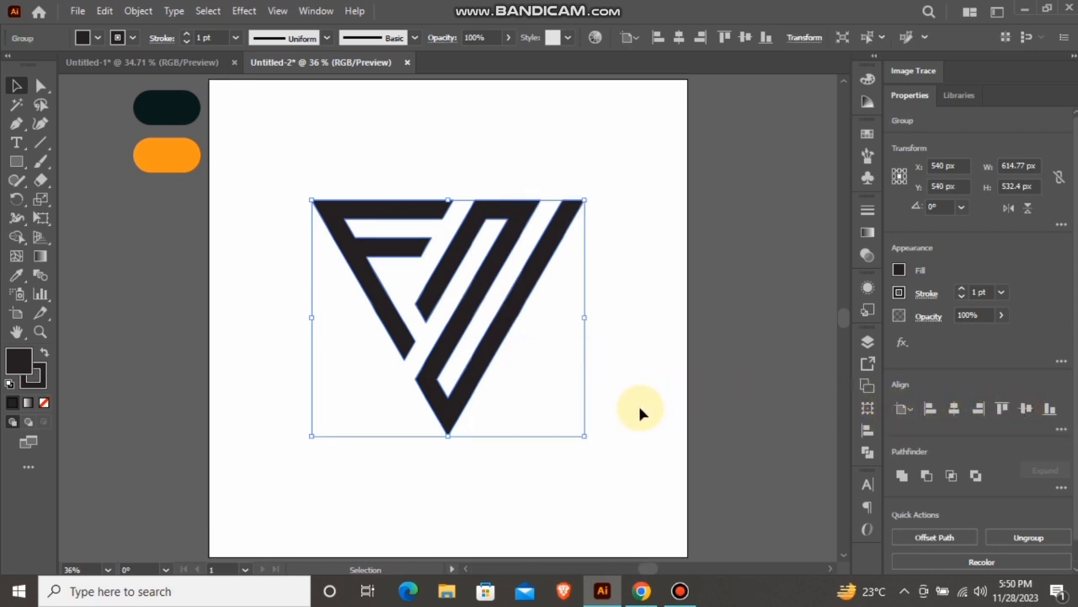
# Scale the monogram down proportionally about its centre to about 447 by 388 px
pyautogui.moveTo(582, 433); pyautogui.dragTo(555, 403)
pyautogui.click(581, 315)
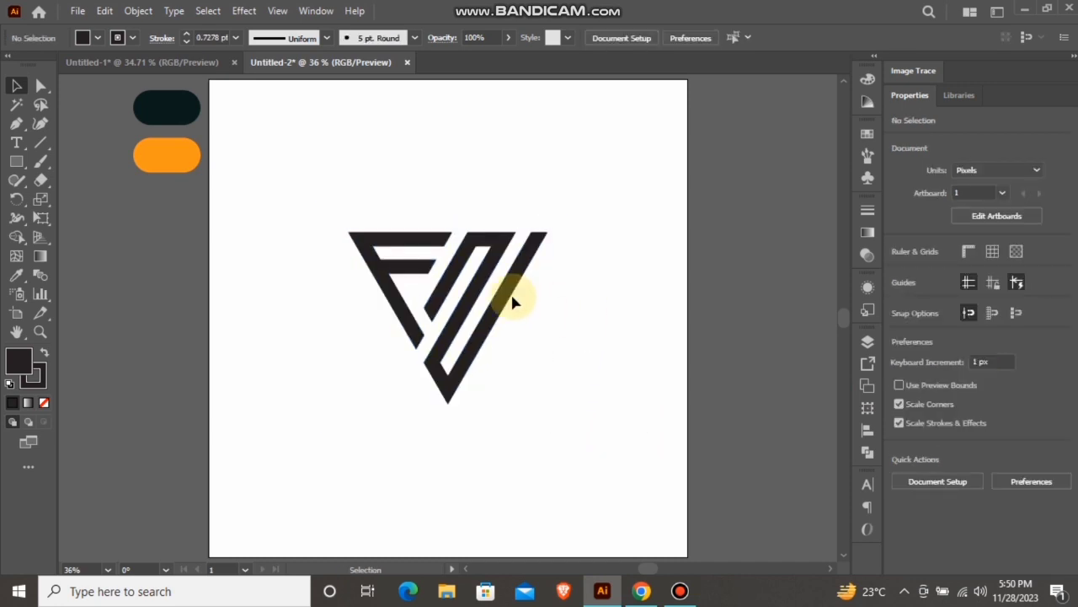
# Draw a 1080 × 1080 px rectangle covering the artboard and fill it with the colour sampled from the dark green swatch
pyautogui.click(19, 166)
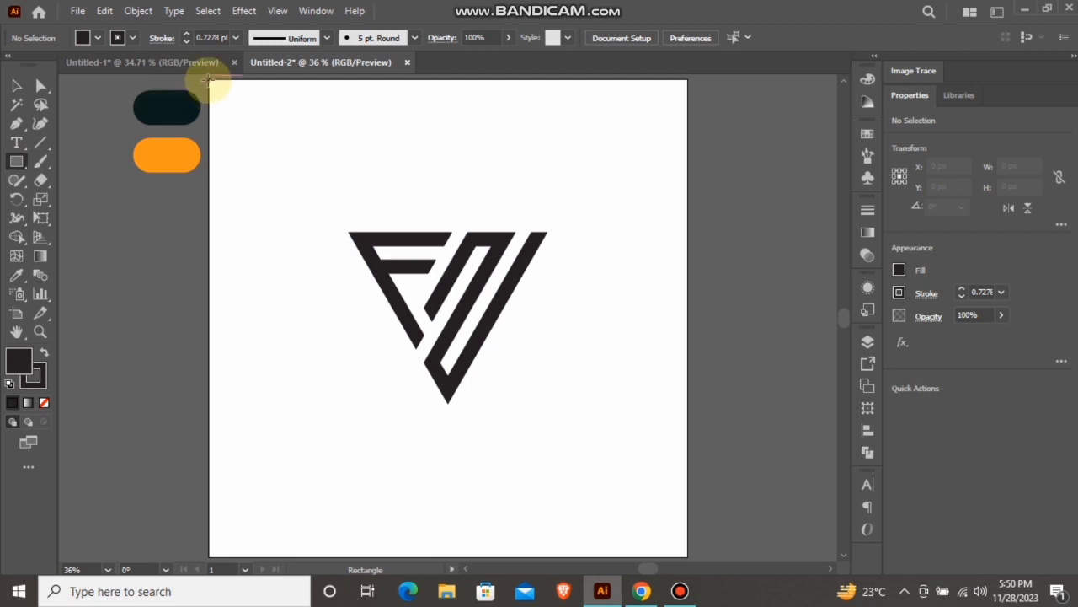
pyautogui.moveTo(208, 80); pyautogui.dragTo(688, 556)
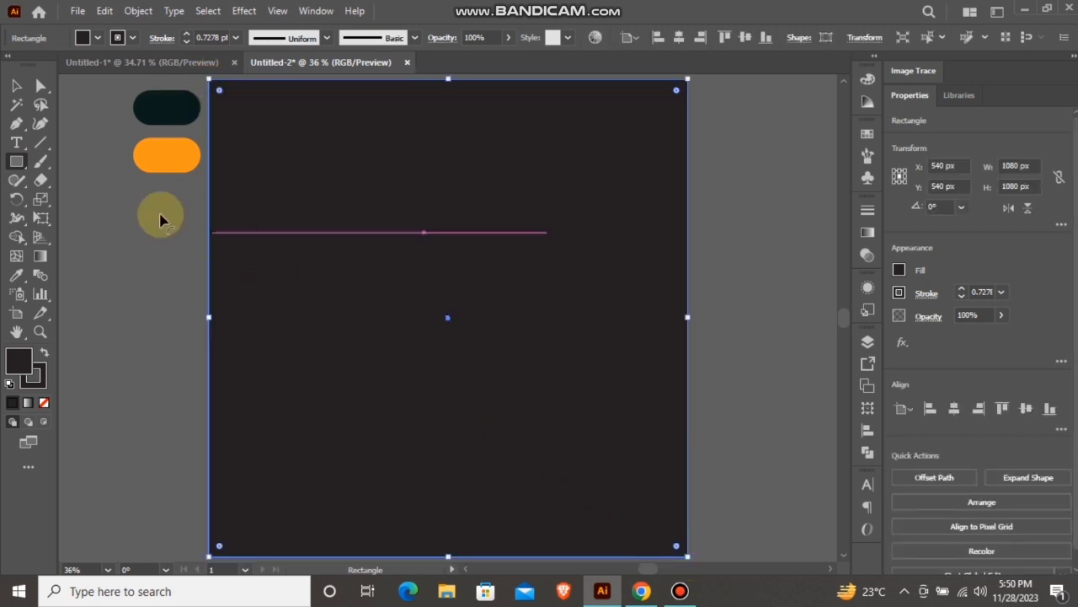
pyautogui.click(19, 91)
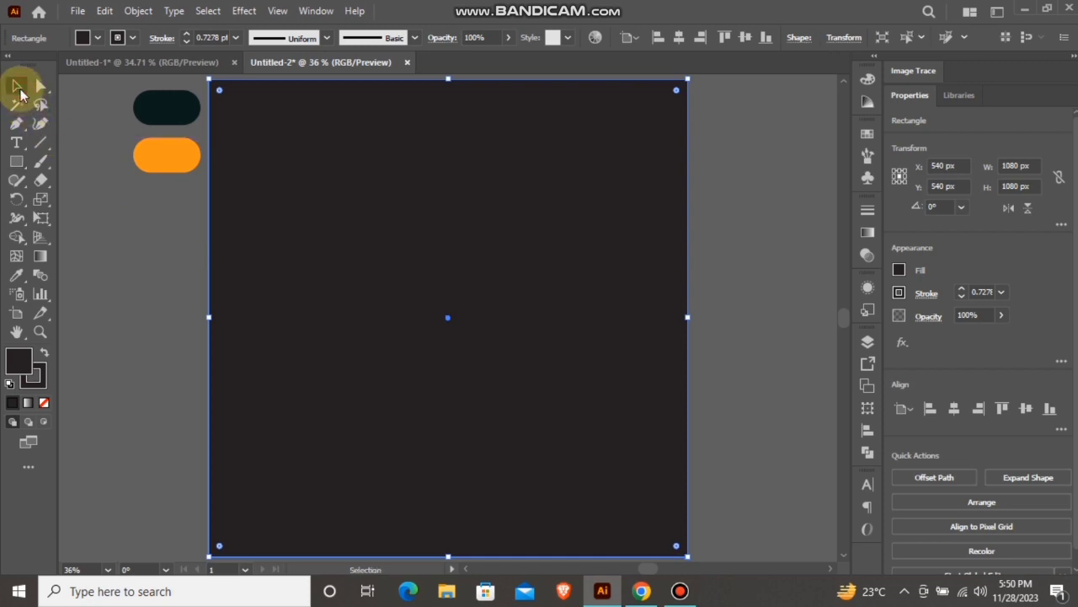
pyautogui.click(17, 274)
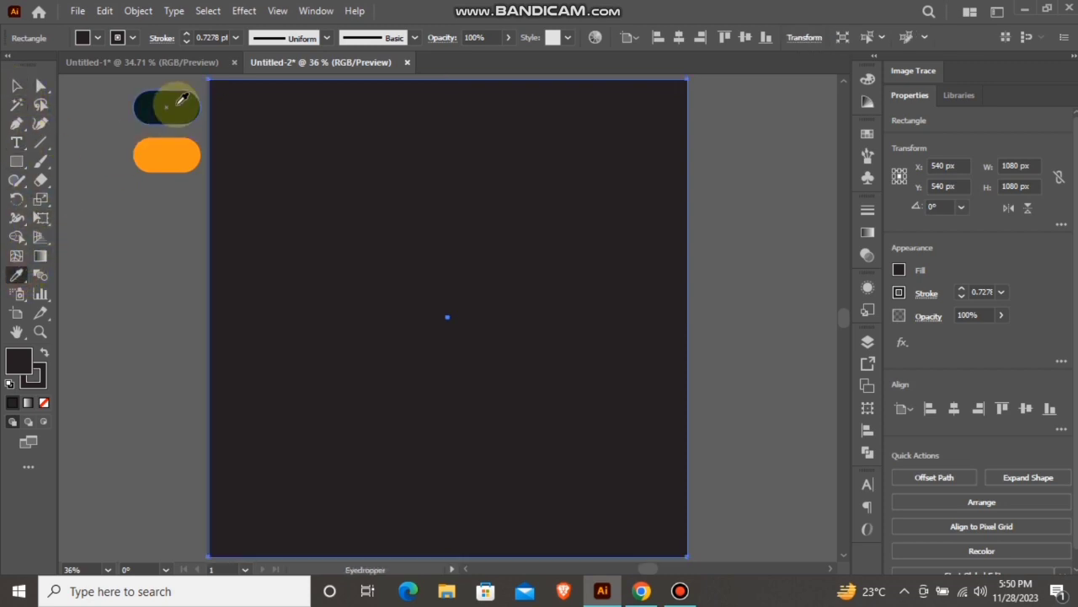
pyautogui.click(182, 100)
pyautogui.click(16, 87)
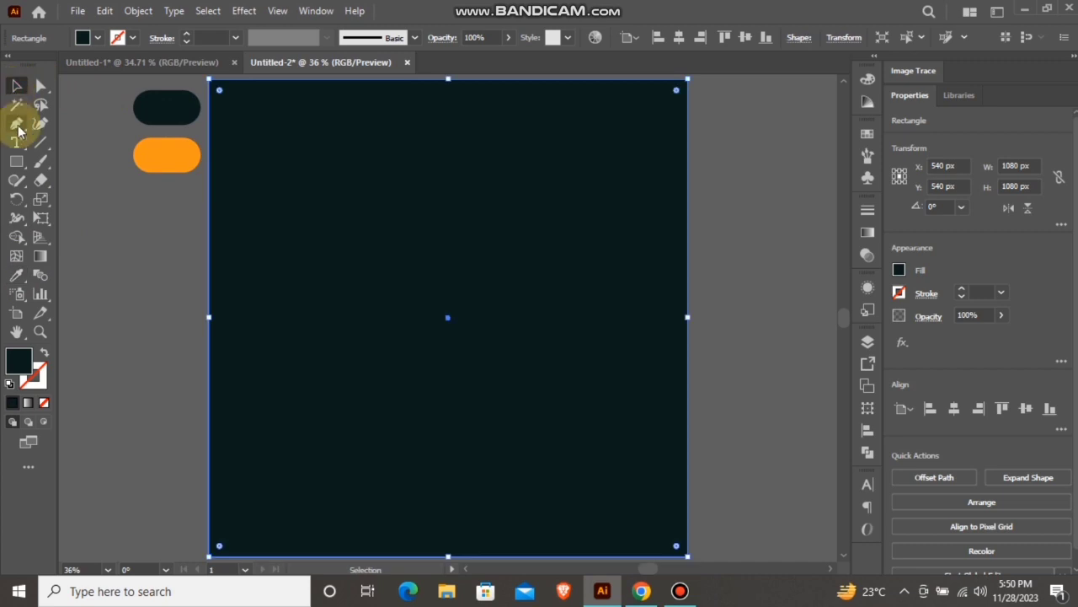
# Send the dark background rectangle to the back, behind the monogram
pyautogui.rightClick(521, 258)
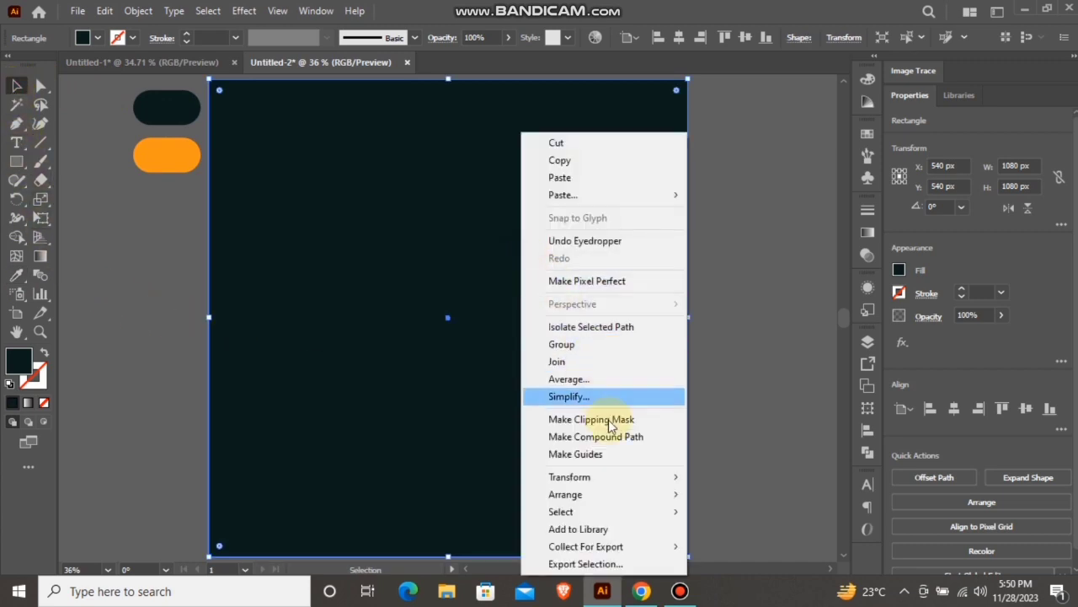
pyautogui.moveTo(645, 496)
pyautogui.click(745, 547)
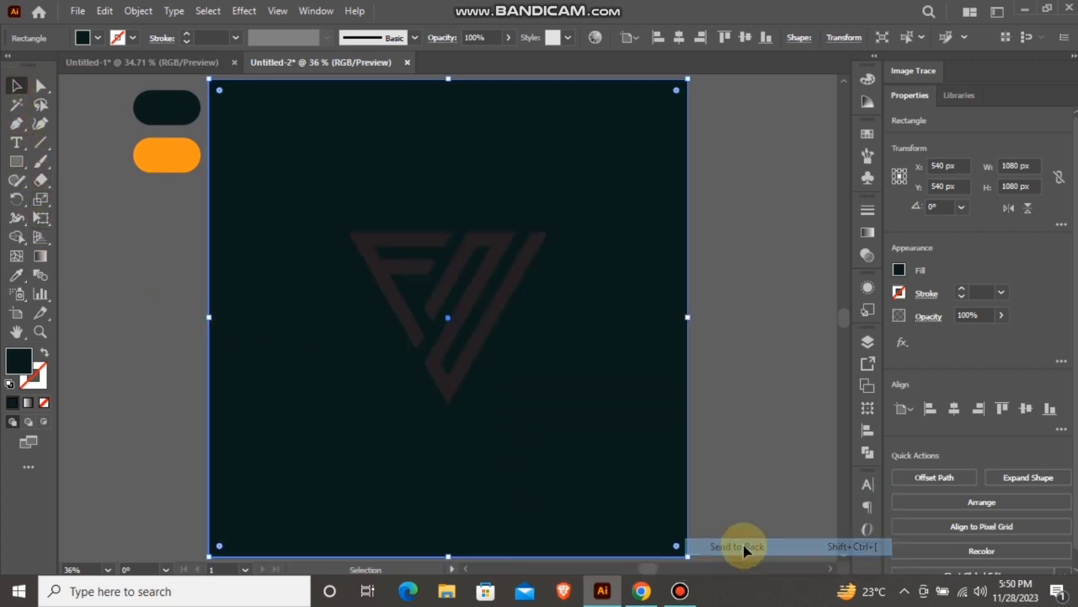
pyautogui.click(731, 335)
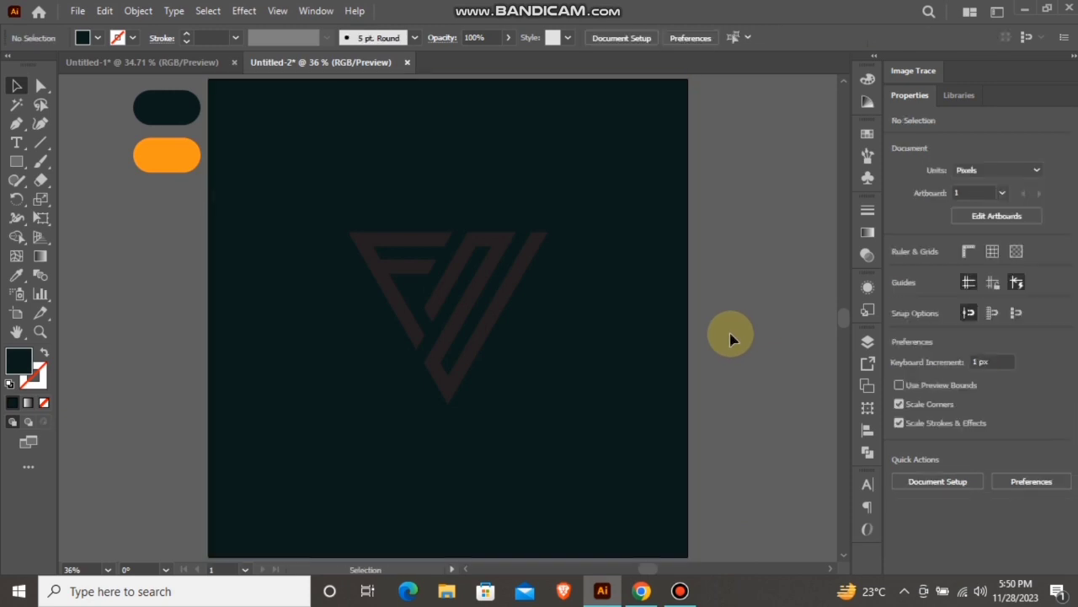
# Recolour the monogram with the colour sampled from the orange swatch and move it straight up into the artboard's upper half
pyautogui.click(513, 301)
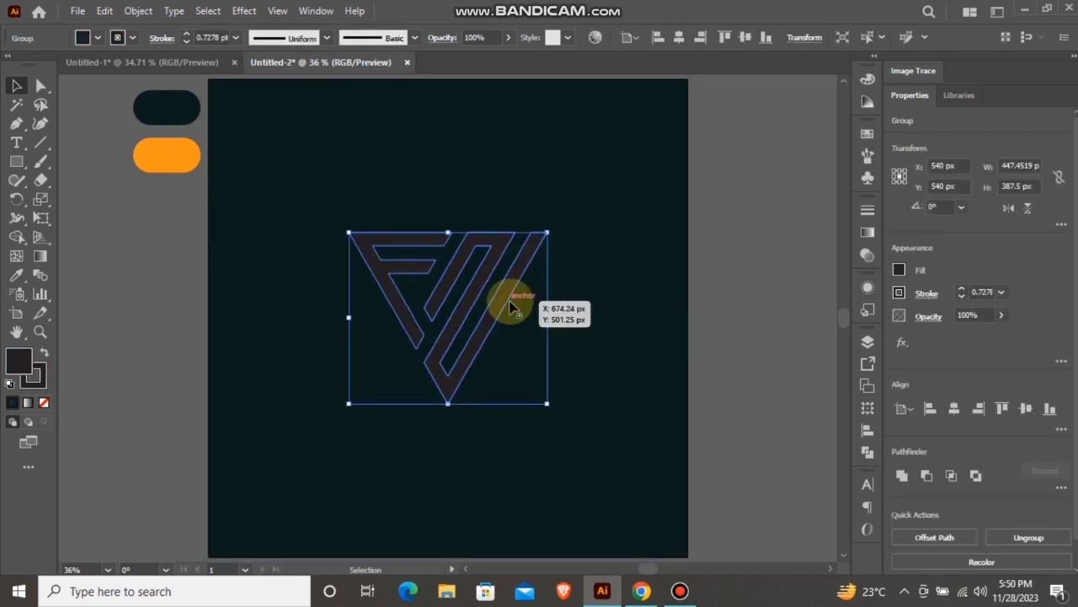
pyautogui.click(16, 275)
pyautogui.click(163, 155)
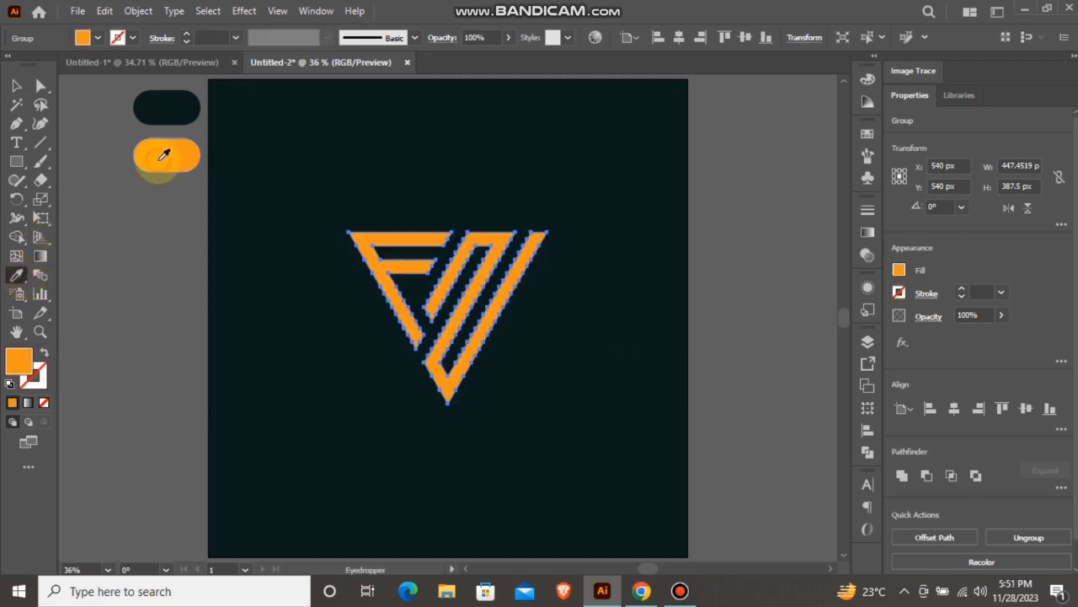
pyautogui.click(15, 86)
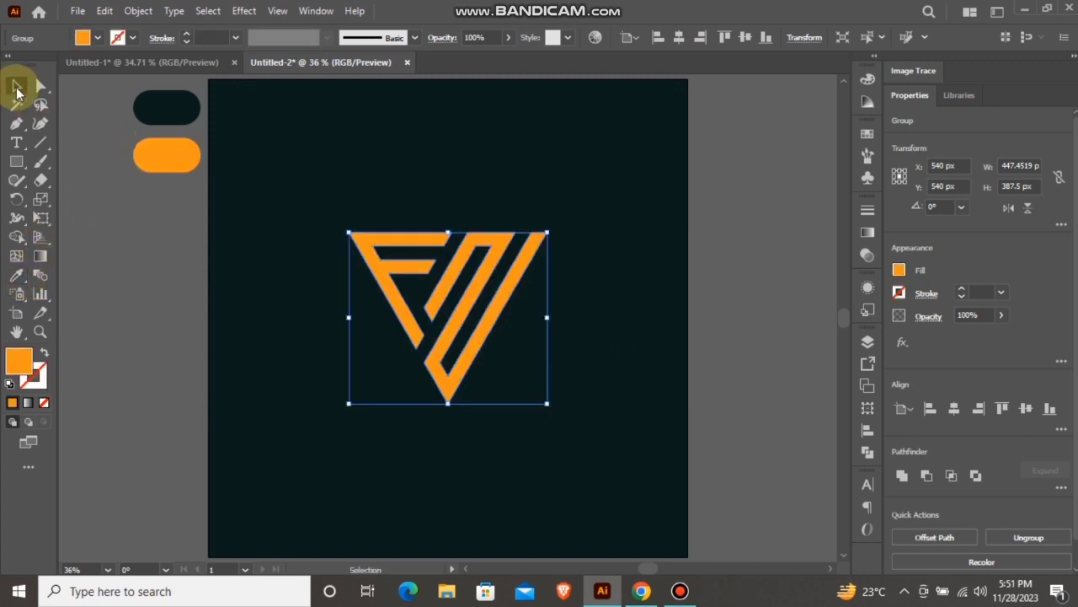
pyautogui.moveTo(476, 300); pyautogui.dragTo(474, 210)
pyautogui.click(184, 243)
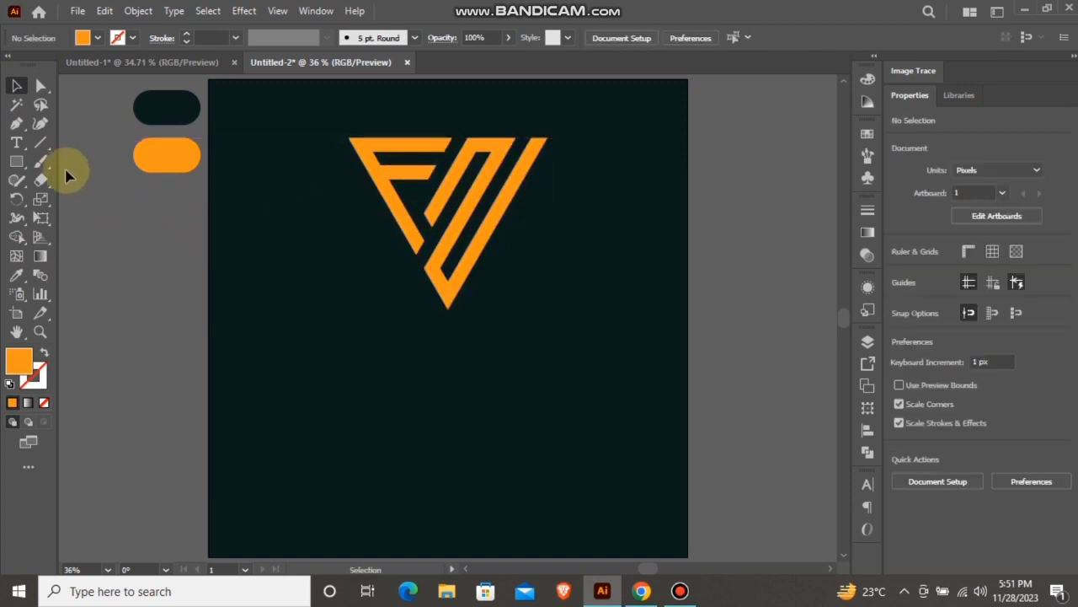
# Add the text "F + N LOGO" at 60 pt below the monogram
pyautogui.click(17, 143)
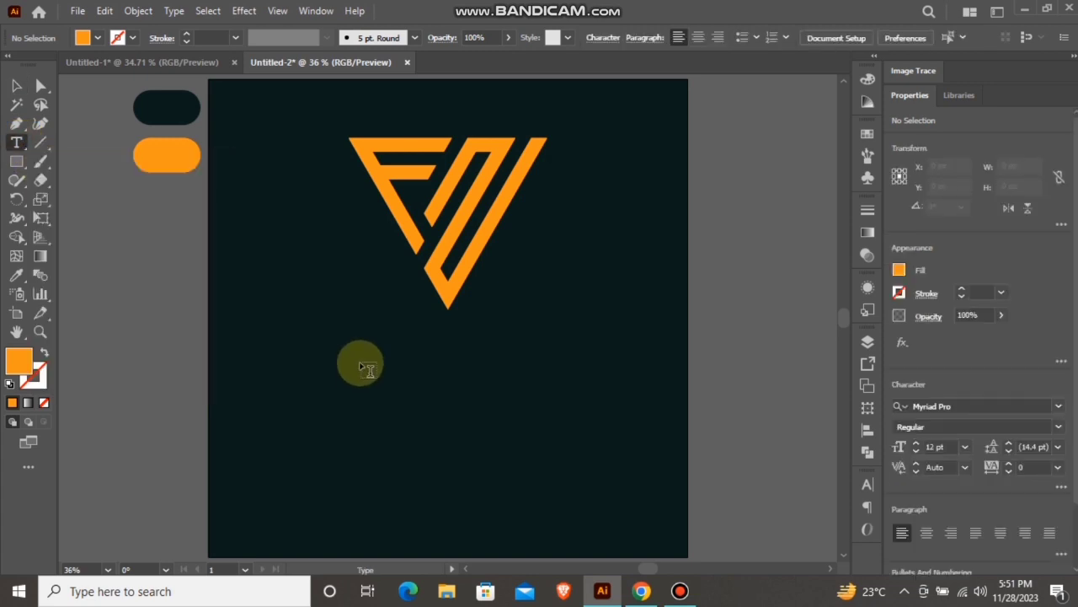
pyautogui.click(360, 380)
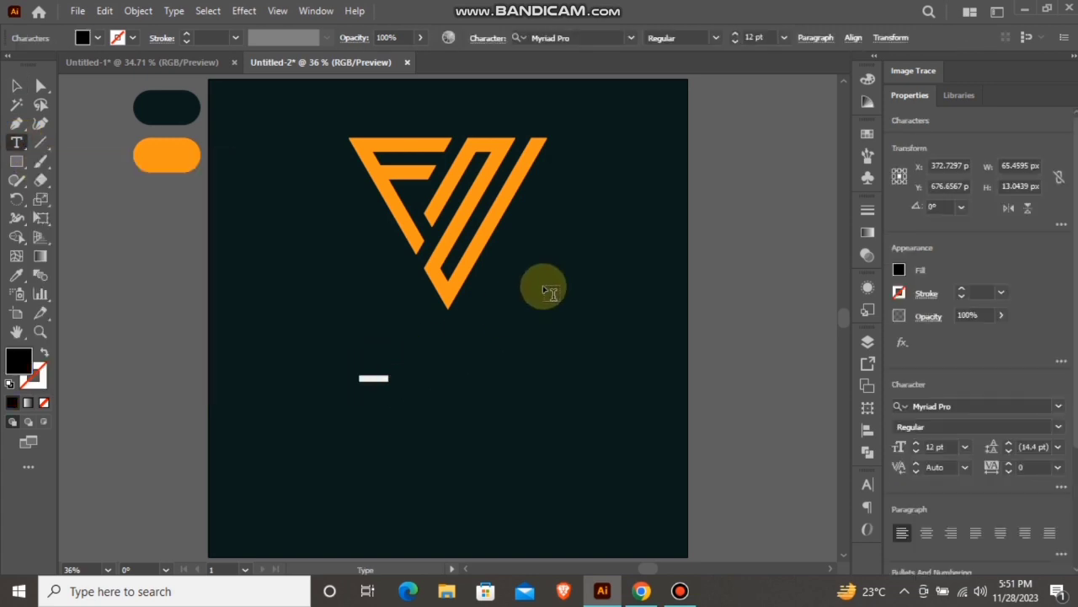
pyautogui.click(784, 37)
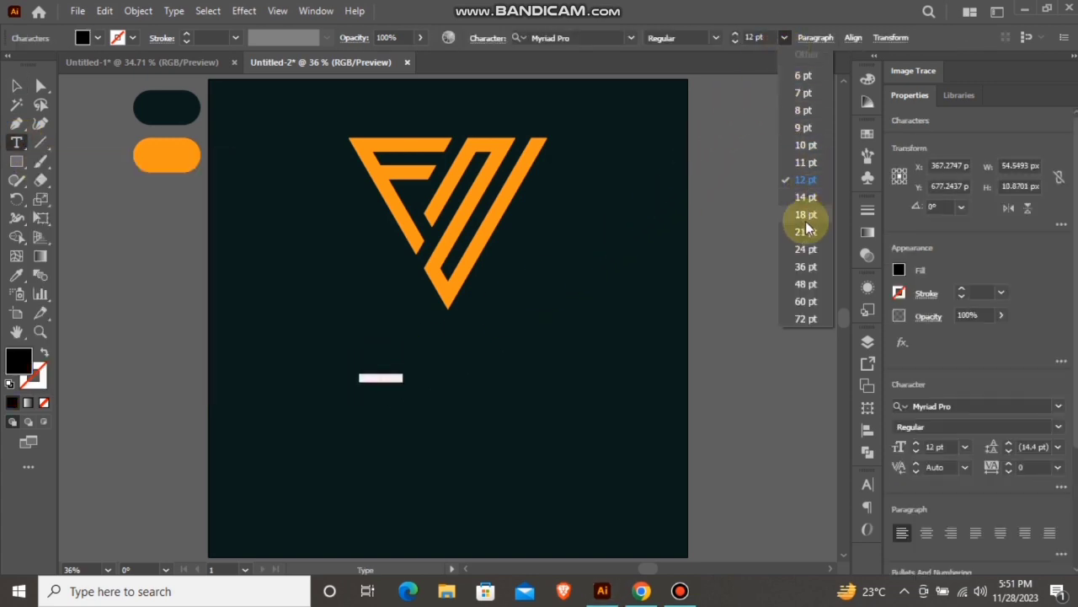
pyautogui.click(817, 302)
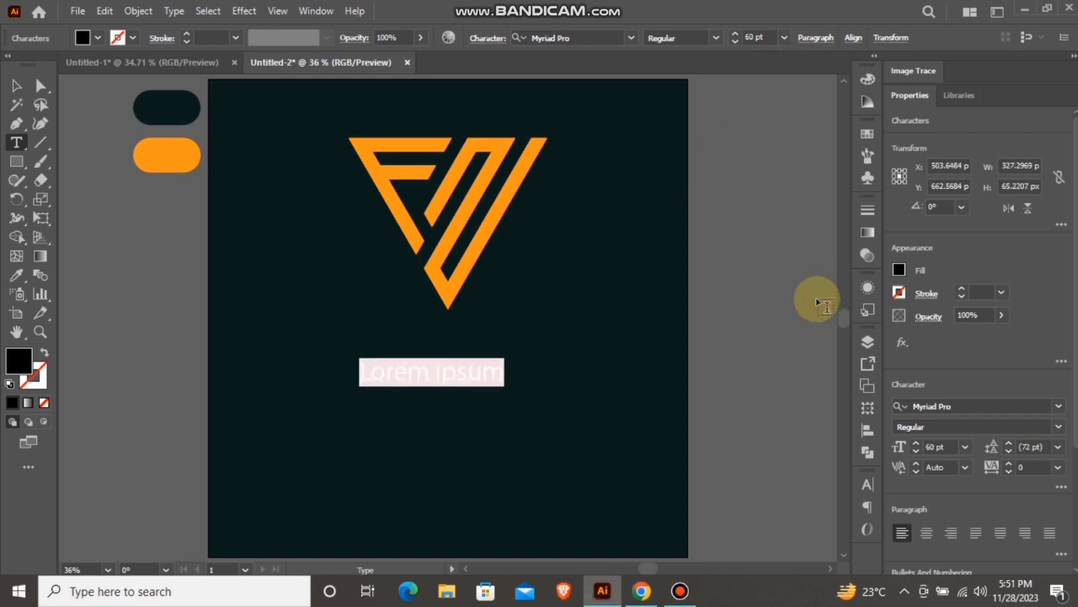
pyautogui.press('BackSpace')
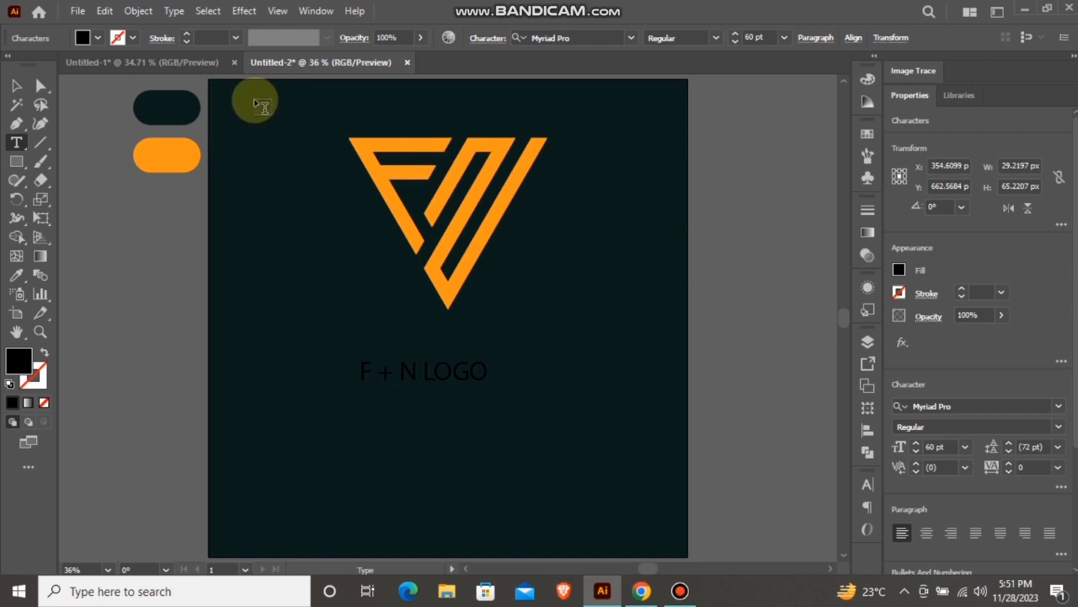
pyautogui.click(15, 85)
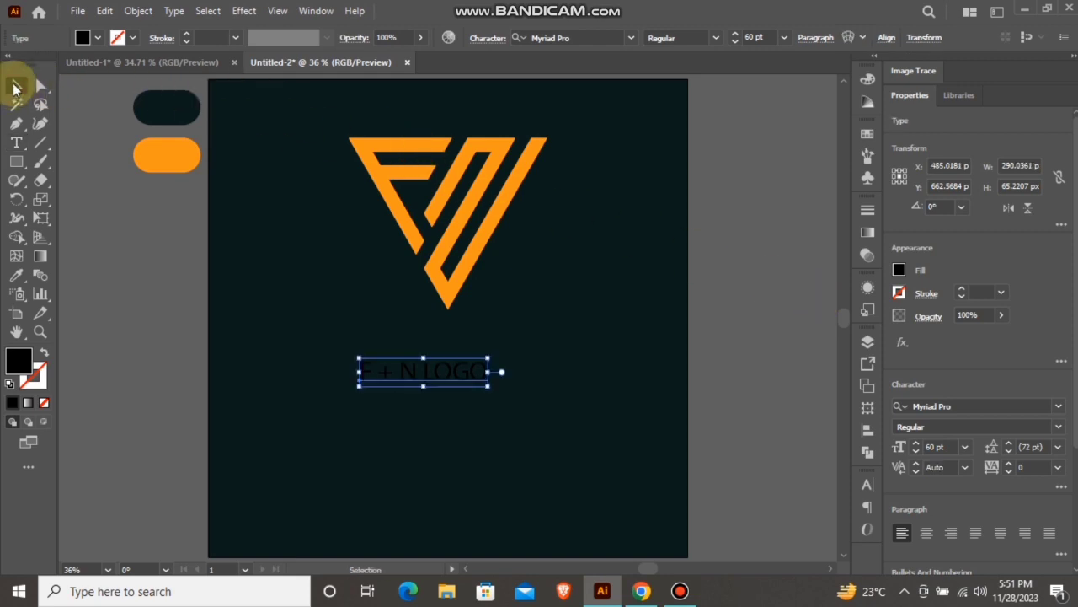
# Set the font of the "F + N LOGO" text to ITC Avant Garde Gothic LT Bold Oblique
pyautogui.click(631, 38)
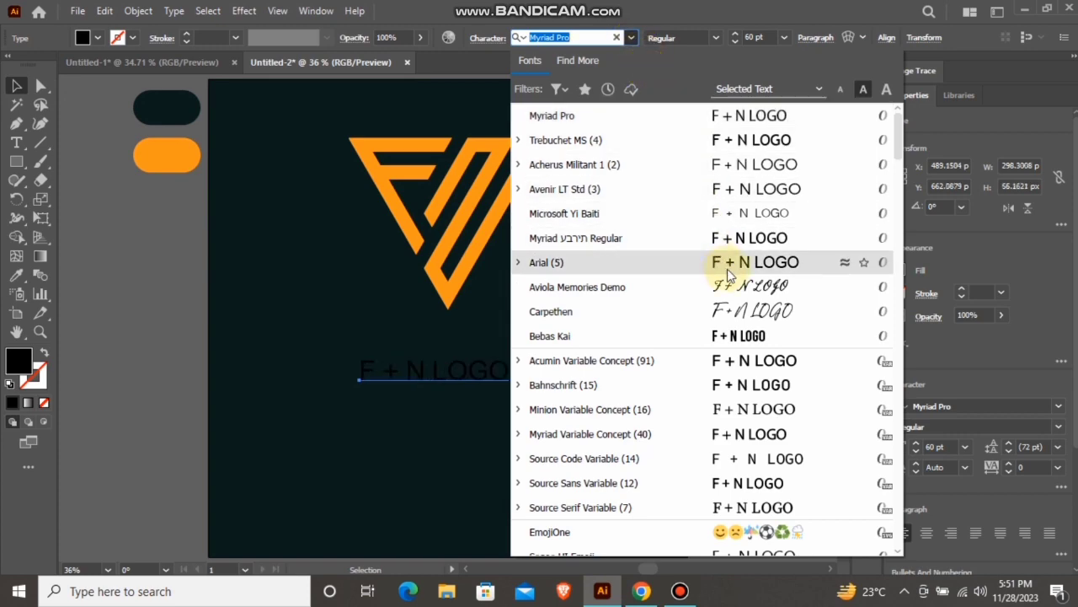
pyautogui.scroll(-2, 727, 271)
pyautogui.scroll(-3, 745, 299)
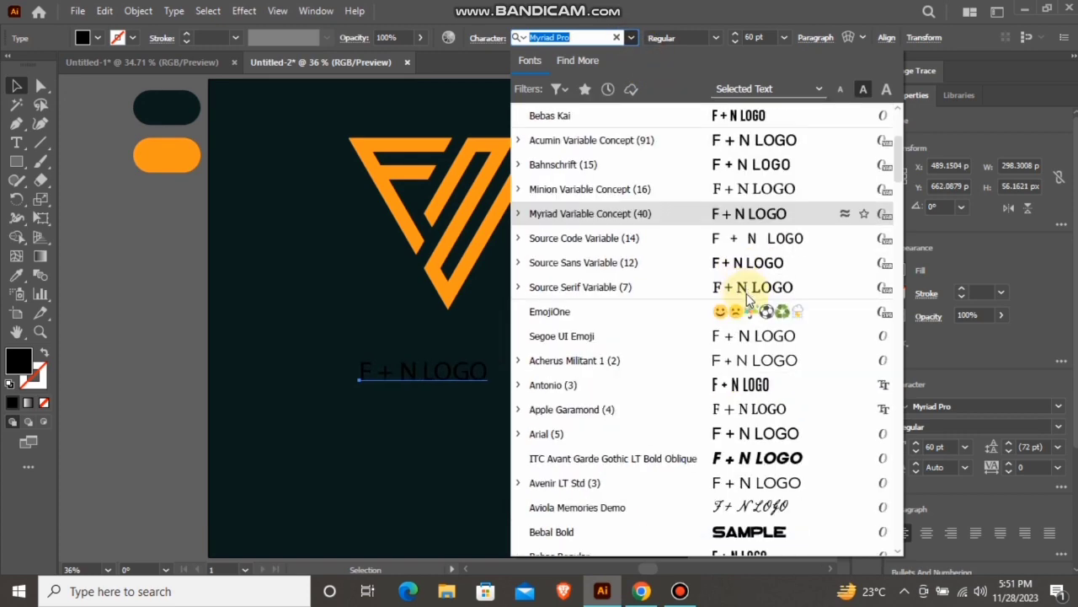
pyautogui.scroll(-1, 755, 313)
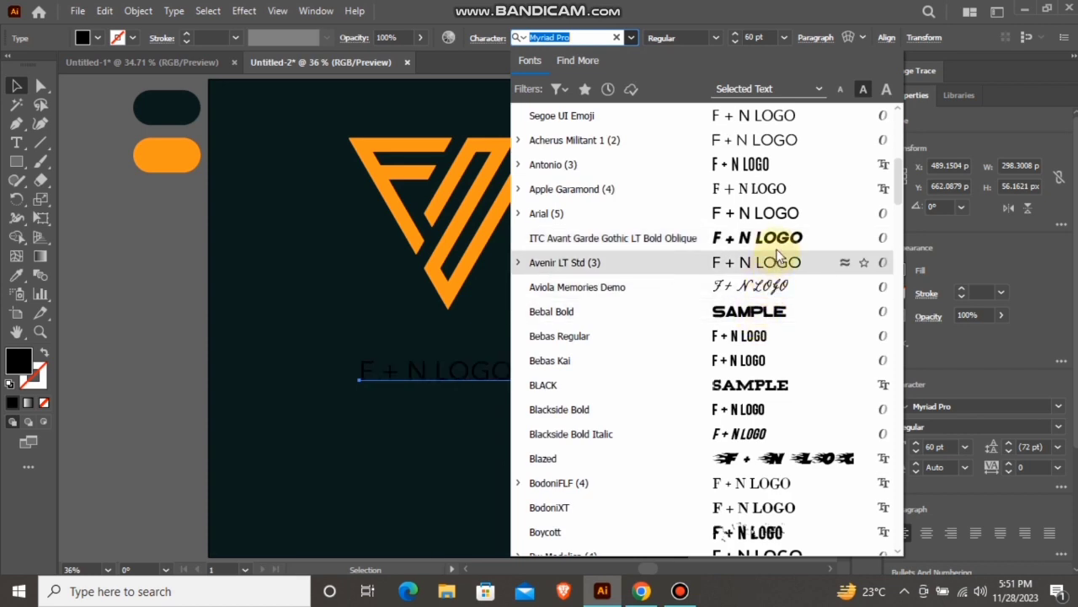
pyautogui.click(762, 239)
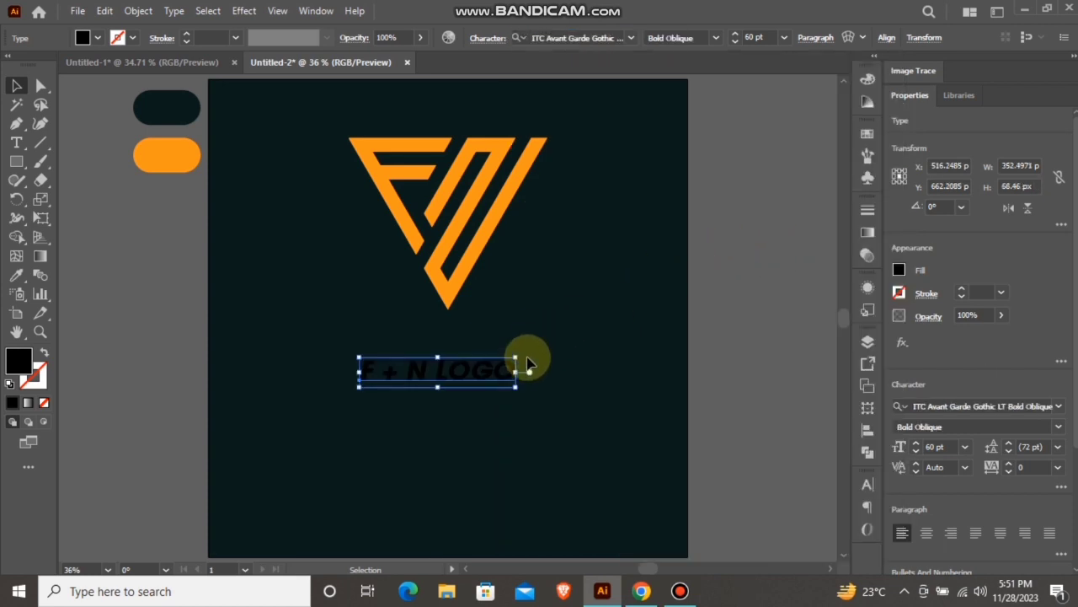
# Enlarge the "F + N LOGO" text to about 72.5 pt and recolour it with the orange sampled from the monogram
pyautogui.moveTo(518, 385); pyautogui.dragTo(413, 346)
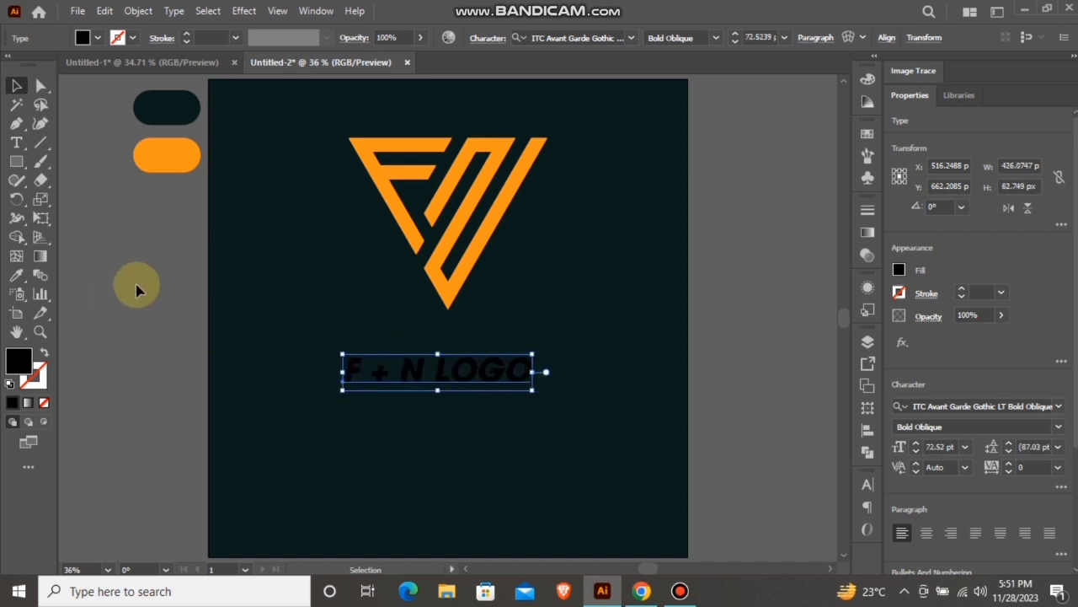
pyautogui.click(16, 275)
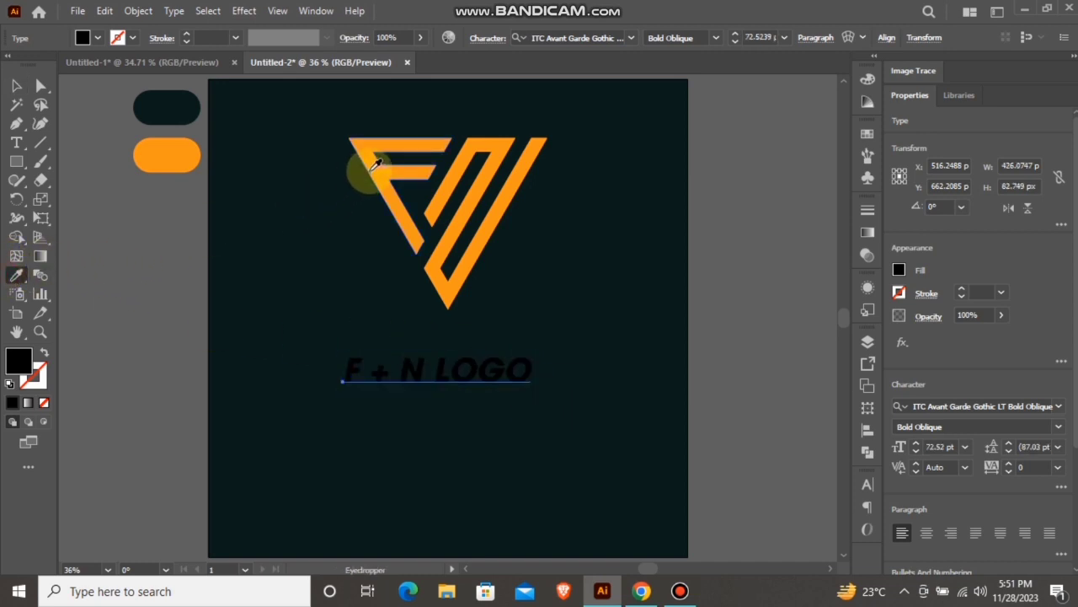
pyautogui.click(372, 169)
pyautogui.click(16, 87)
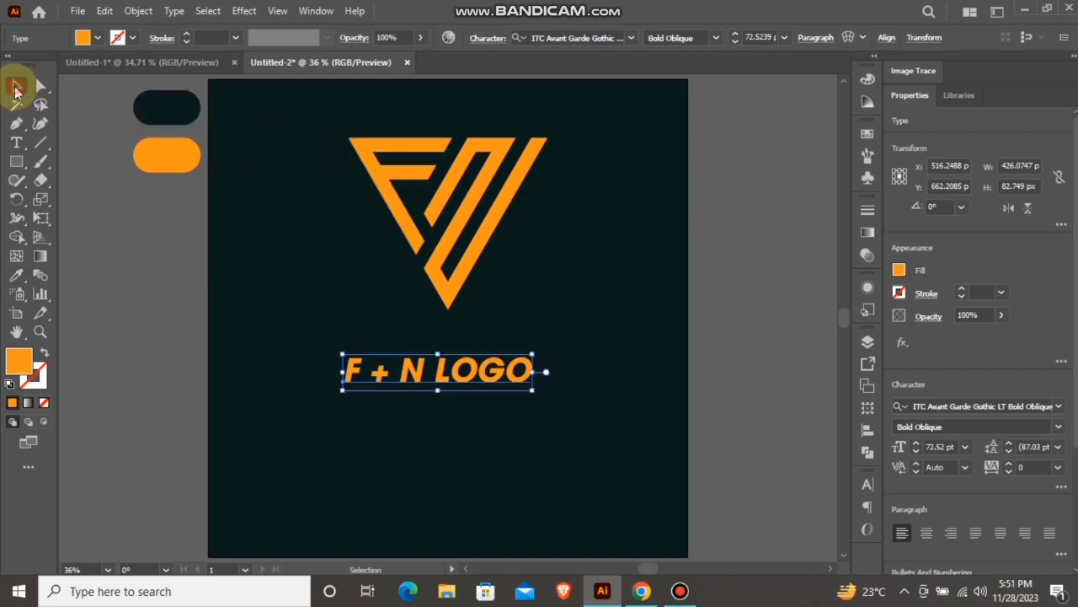
# Centre the caption and the monogram horizontally on the artboard
pyautogui.keyDown('shift'); pyautogui.click(446, 253); pyautogui.keyUp('shift')
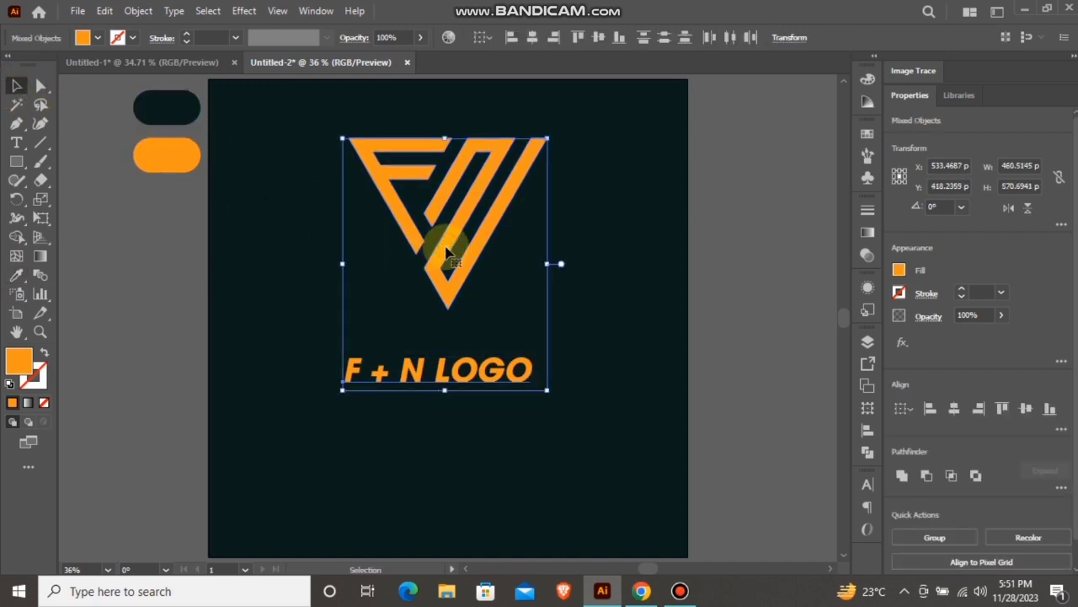
pyautogui.click(952, 409)
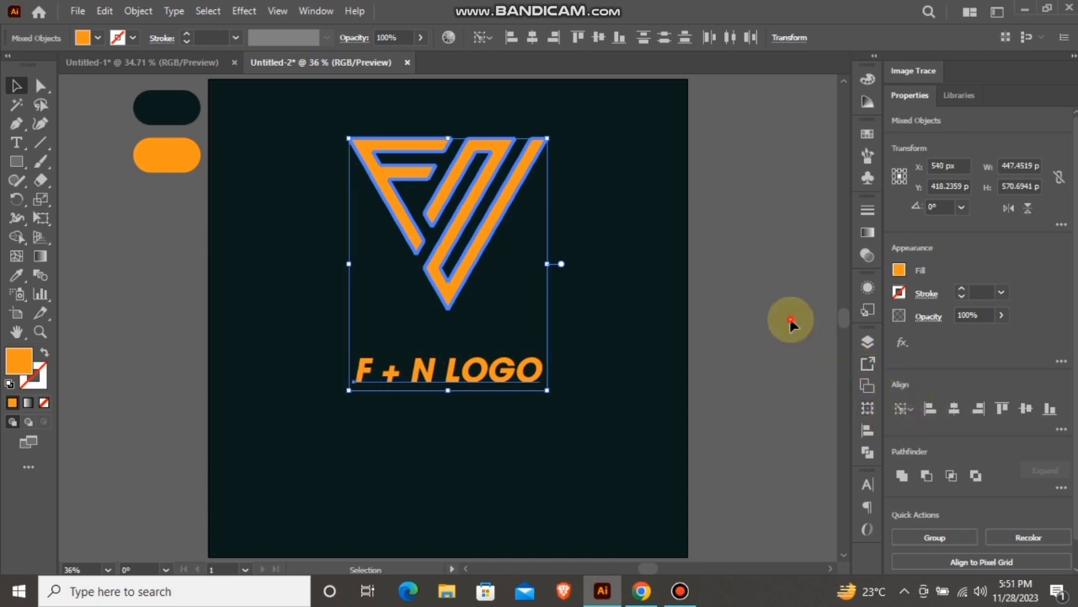
pyautogui.click(790, 322)
# Group the monogram together with the "F + N LOGO" caption
pyautogui.click(479, 259)
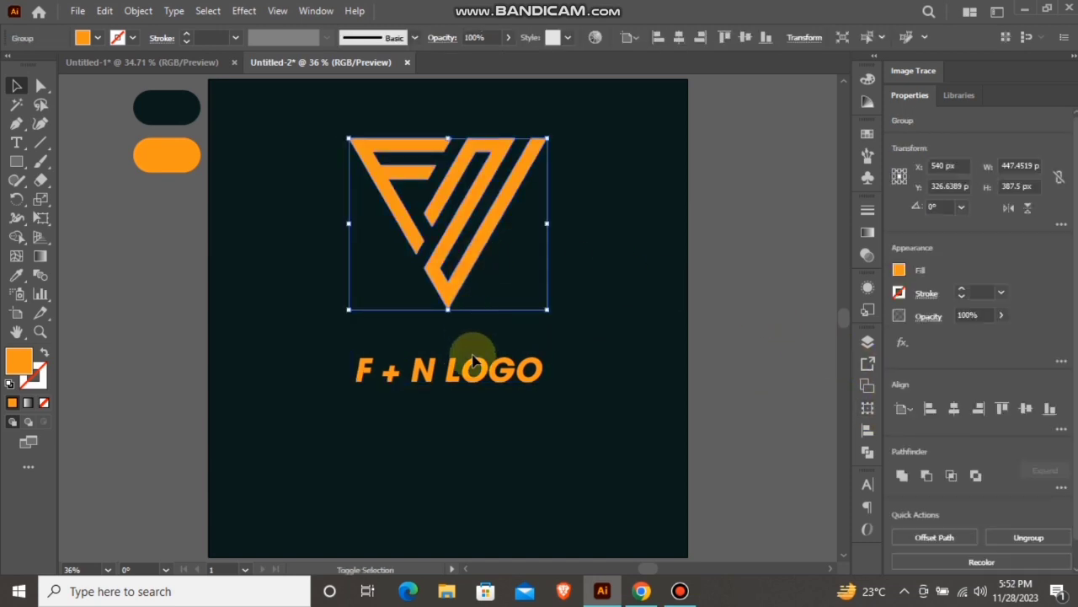
pyautogui.keyDown('shift'); pyautogui.click(478, 378); pyautogui.keyUp('shift')
pyautogui.rightClick(479, 377)
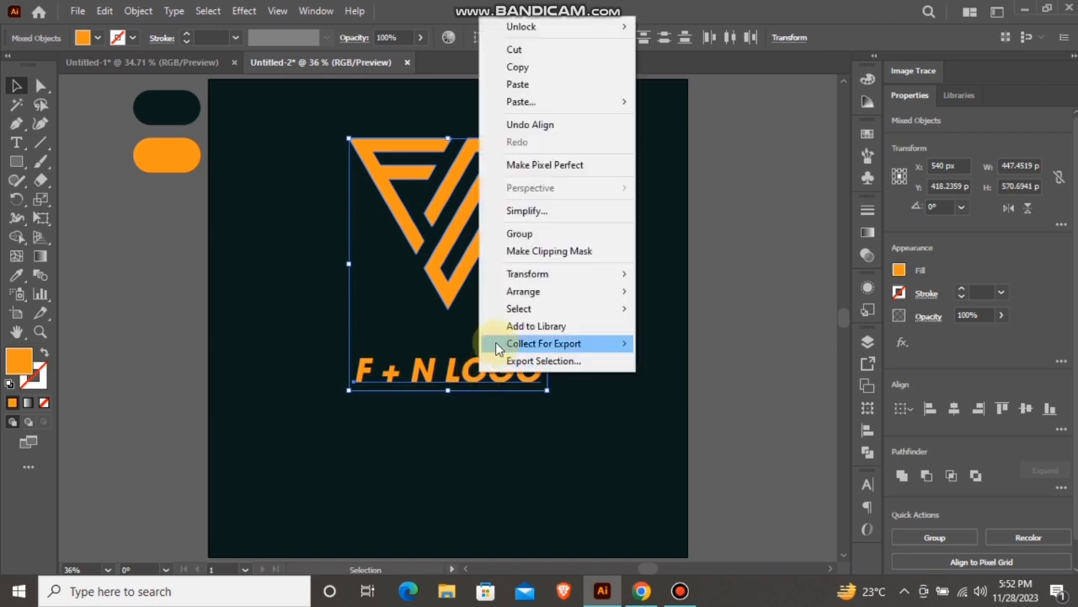
pyautogui.click(514, 235)
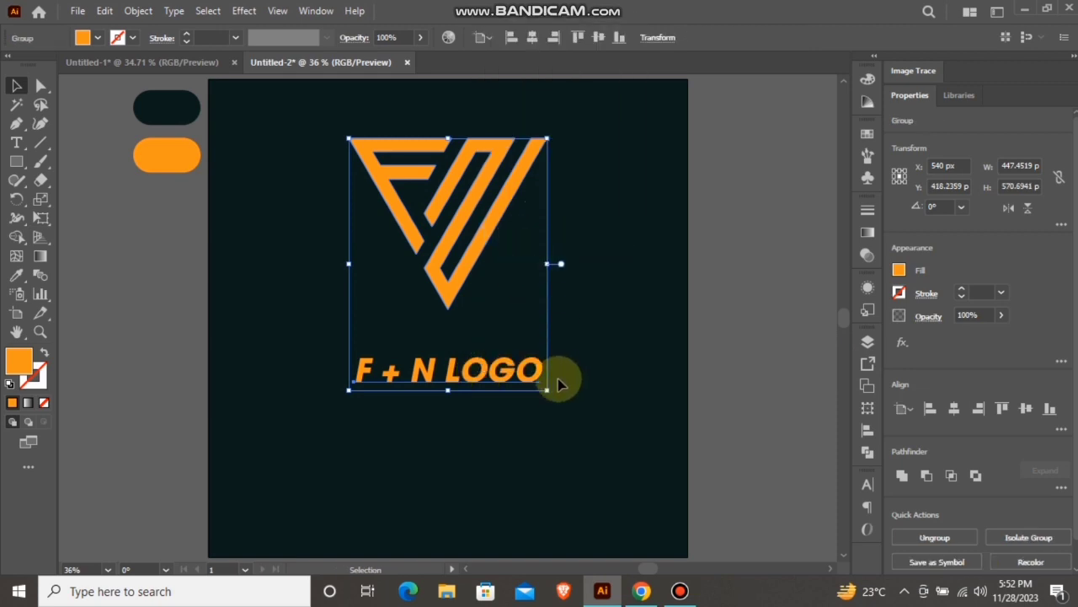
# Scale the logo group up proportionally to about 525 px wide and centre it vertically on the artboard
pyautogui.moveTo(546, 389); pyautogui.dragTo(564, 412)
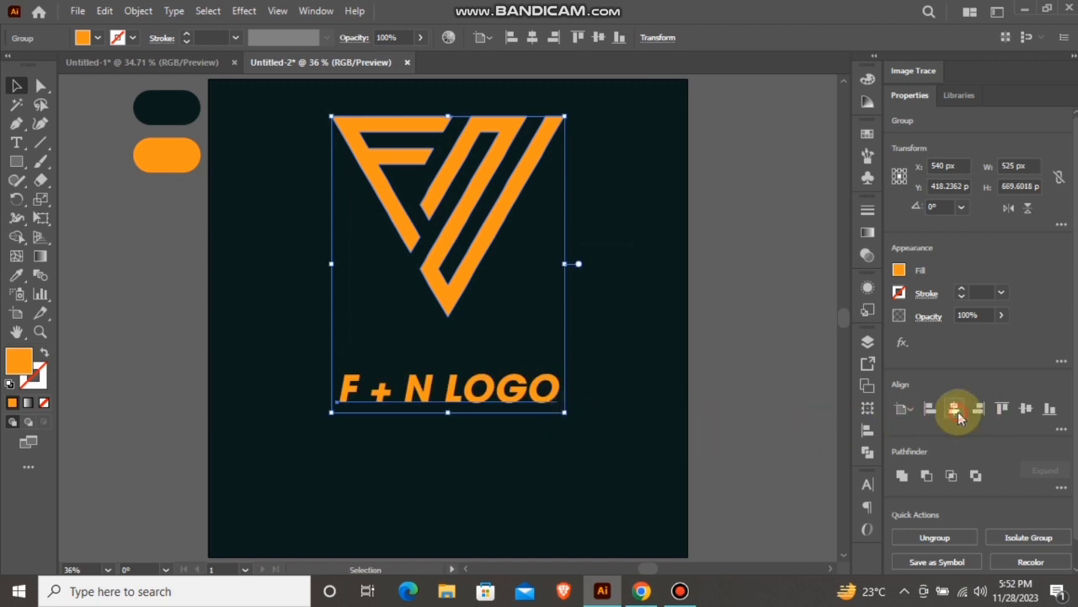
pyautogui.click(1022, 415)
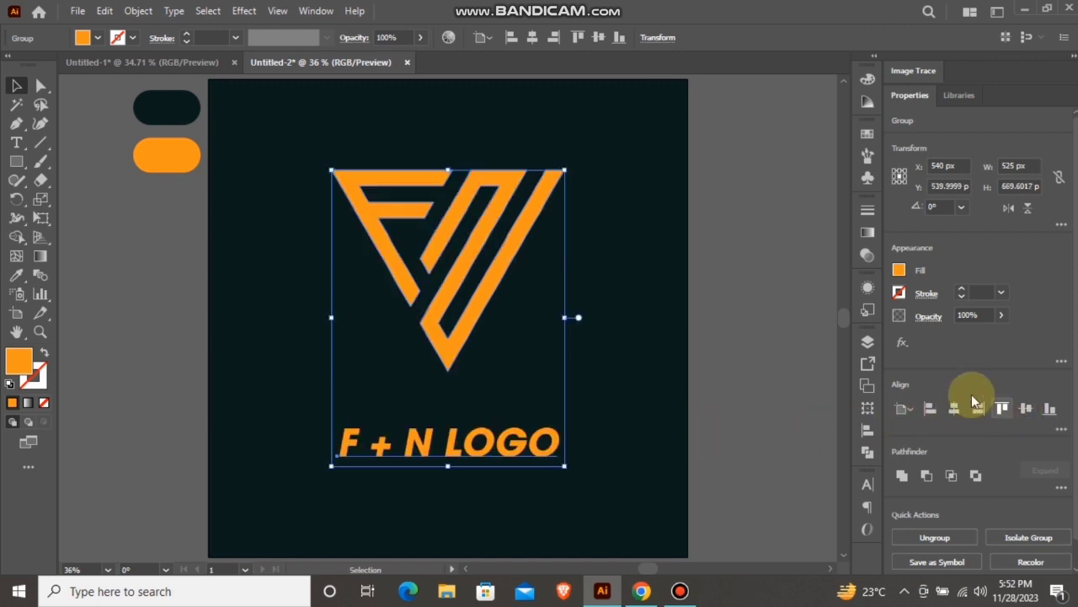
pyautogui.click(761, 302)
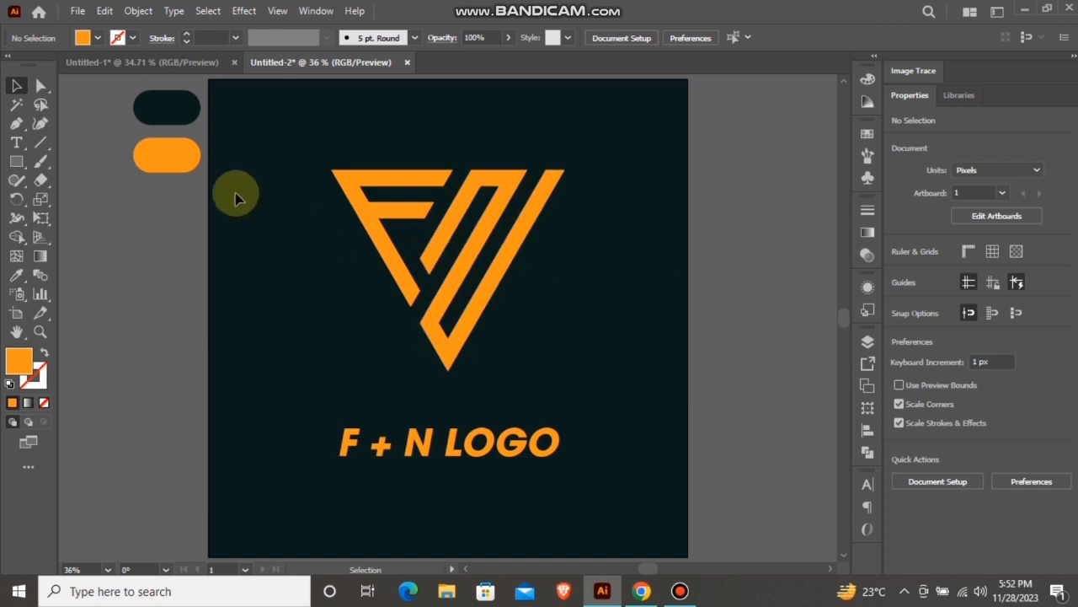
# Delete the grouped dark and orange colour swatches beside the artboard
pyautogui.click(179, 181)
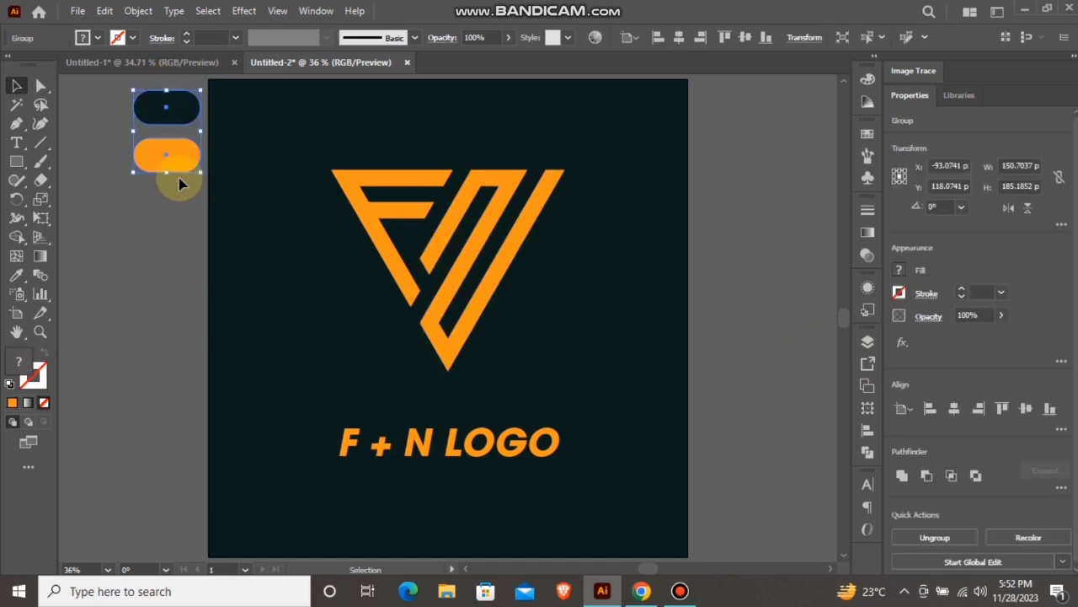
pyautogui.press('Delete')
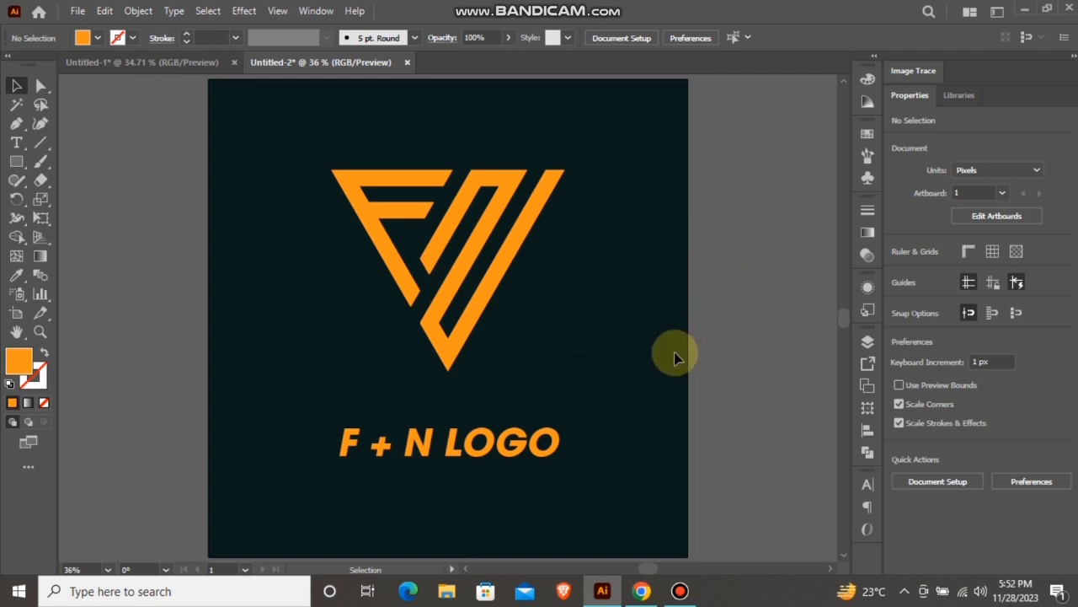
# Copy the orange monogram without its caption
pyautogui.rightClick(511, 259)
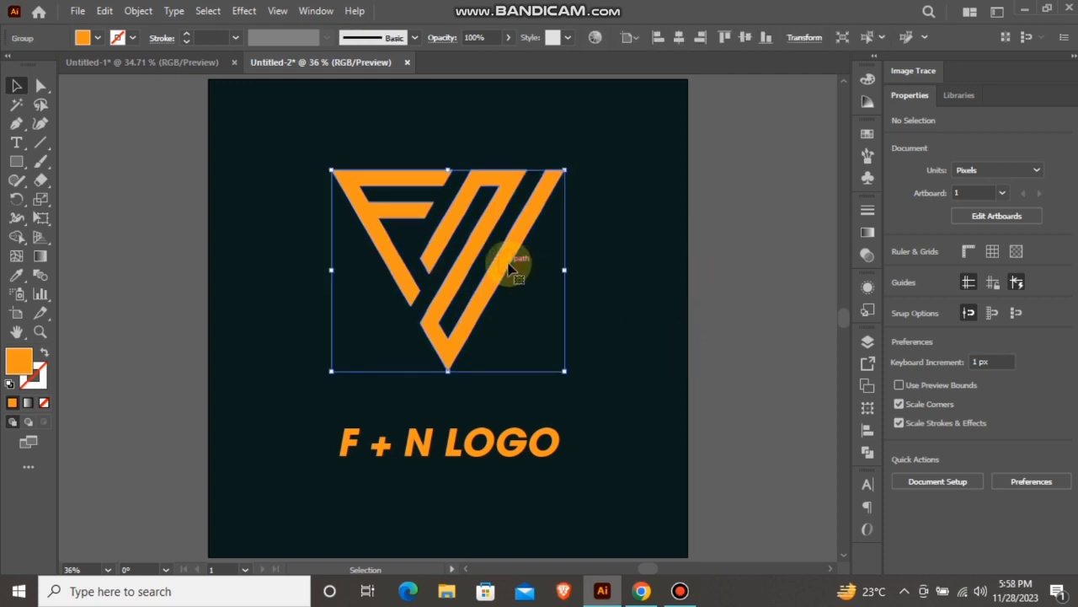
pyautogui.click(544, 252)
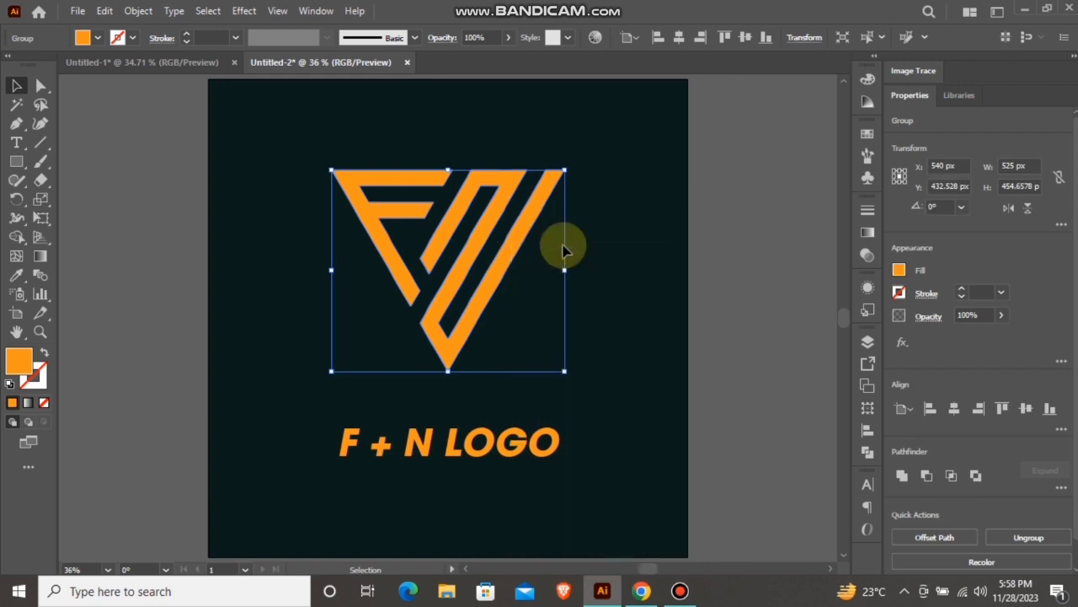
# Open the PSD editable_3d_text_effect_with_blue_lights from the desktop folder editable-3d-text-effect-with-blue-lights in Photoshop
pyautogui.click(1024, 8)
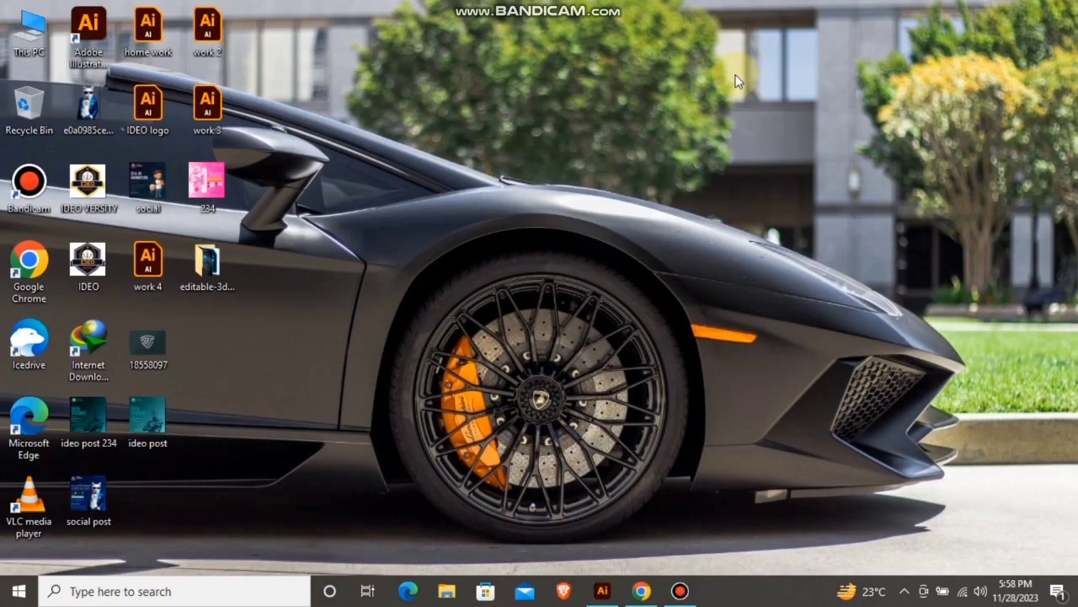
pyautogui.doubleClick(226, 268)
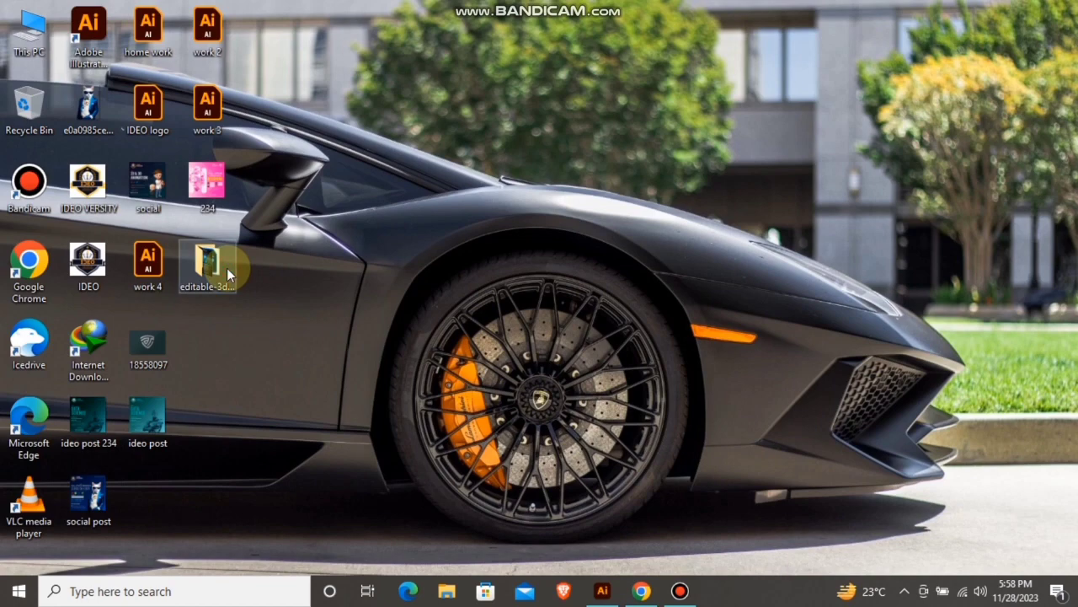
pyautogui.click(270, 160)
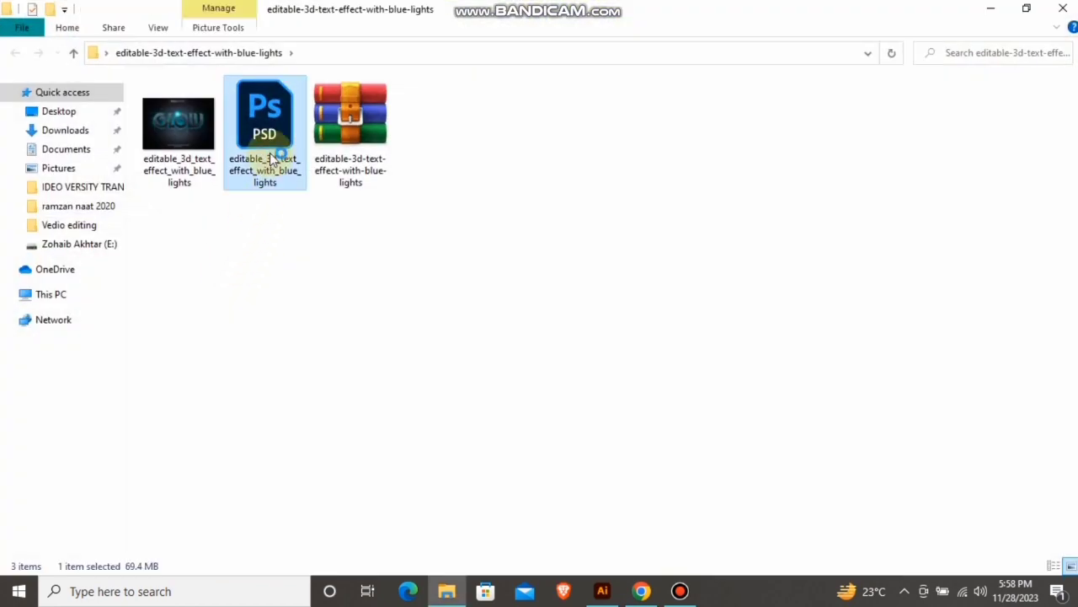
pyautogui.doubleClick(272, 159)
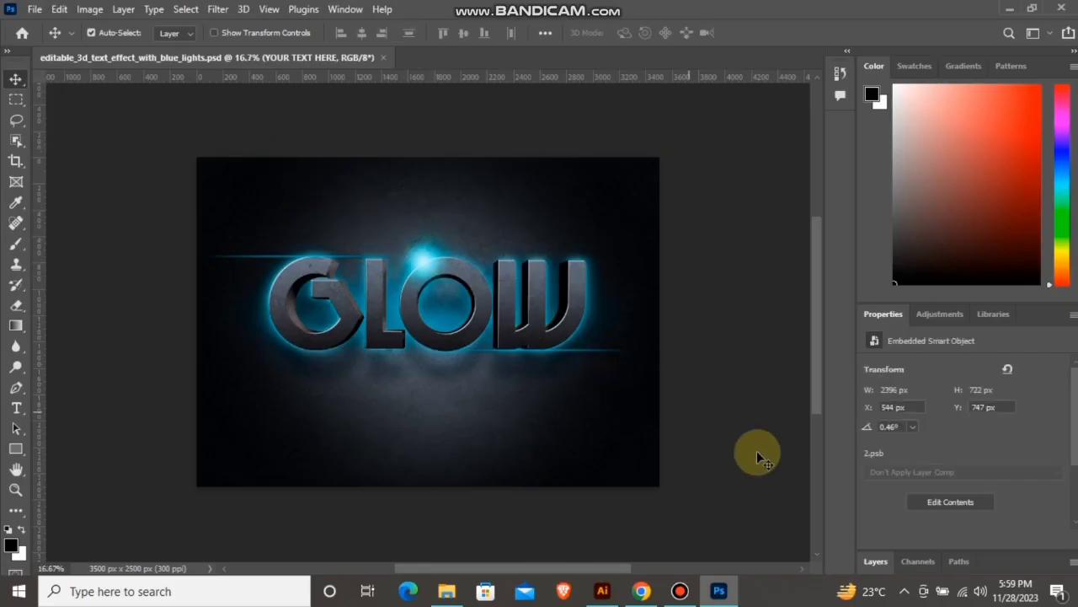
# Open the contents of the YOUR TEXT HERE smart object and hide its GLOW text layer
pyautogui.click(876, 561)
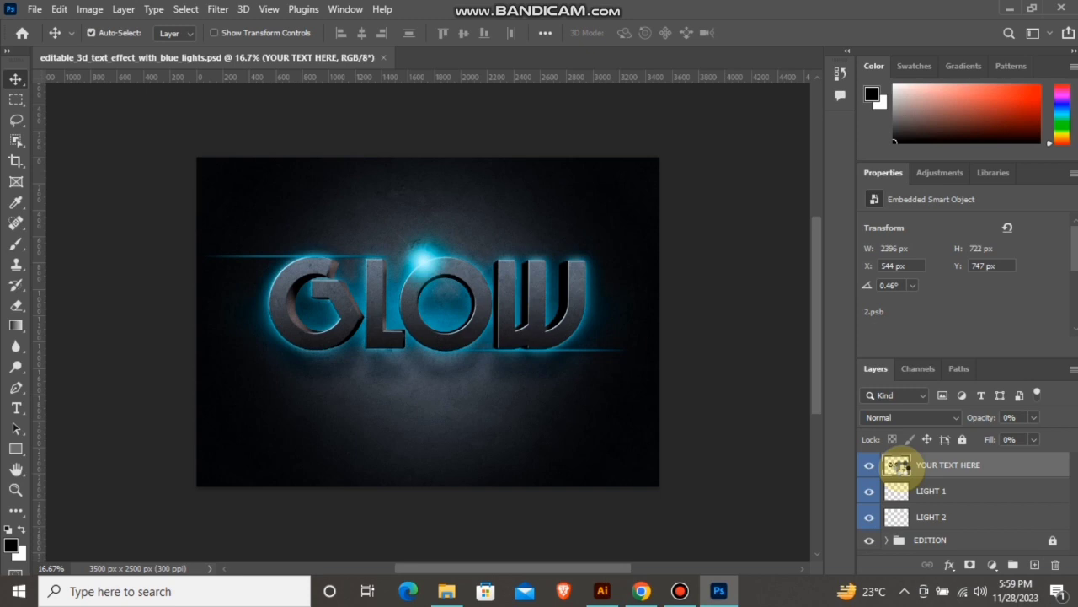
pyautogui.doubleClick(898, 468)
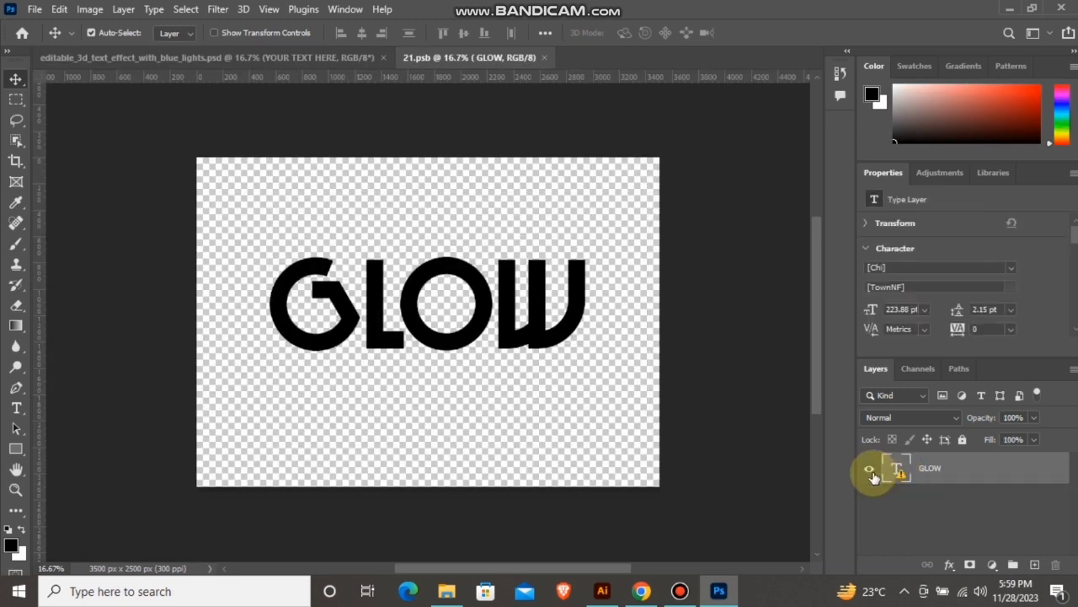
pyautogui.click(872, 473)
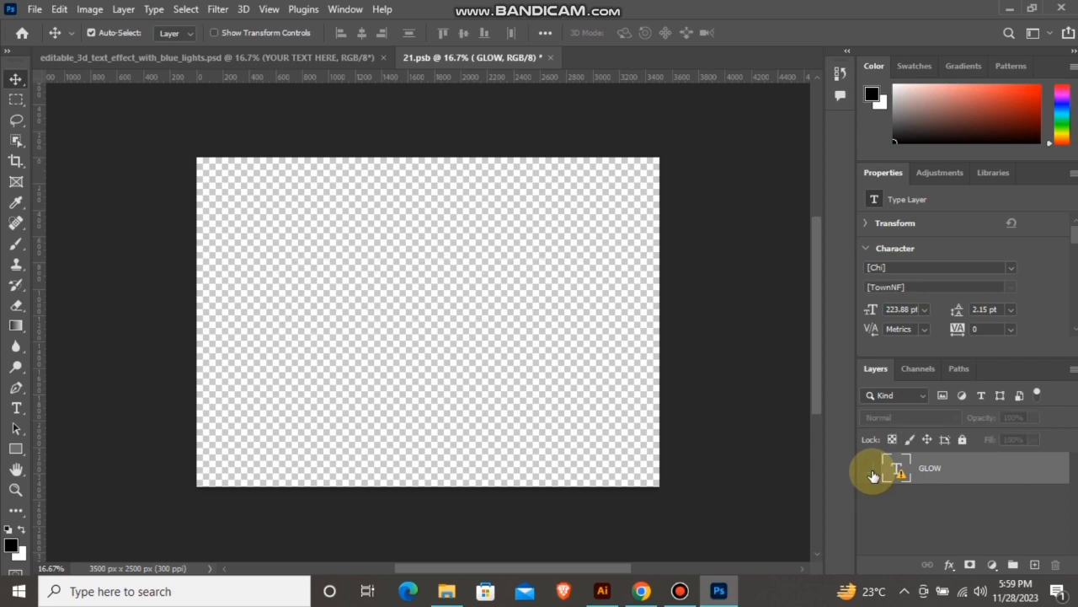
# Paste the copied monogram into the 21.psb document as a Smart Object
pyautogui.click(59, 10)
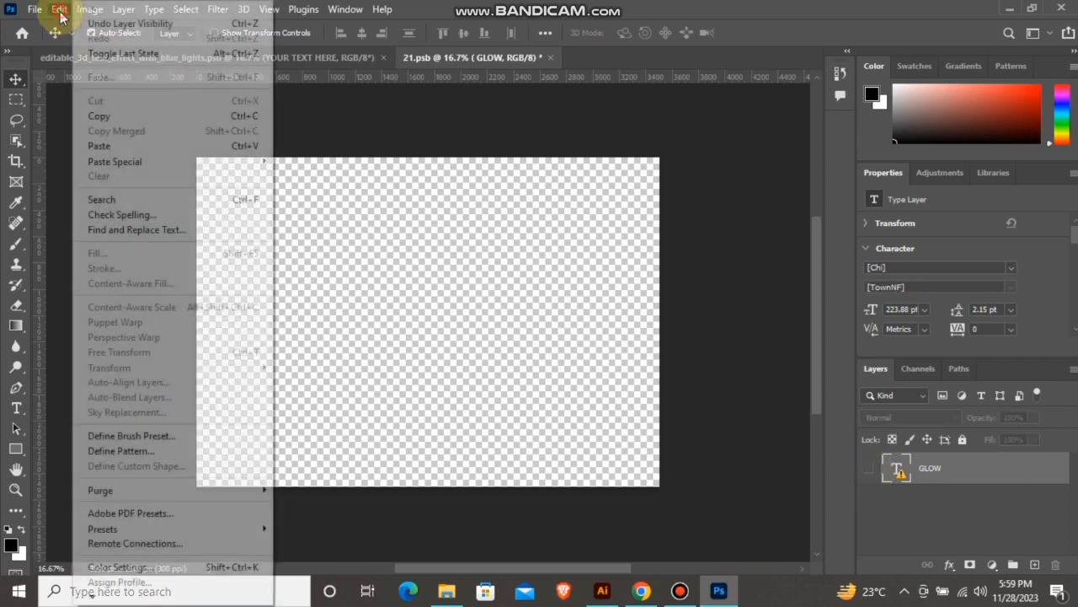
pyautogui.click(161, 146)
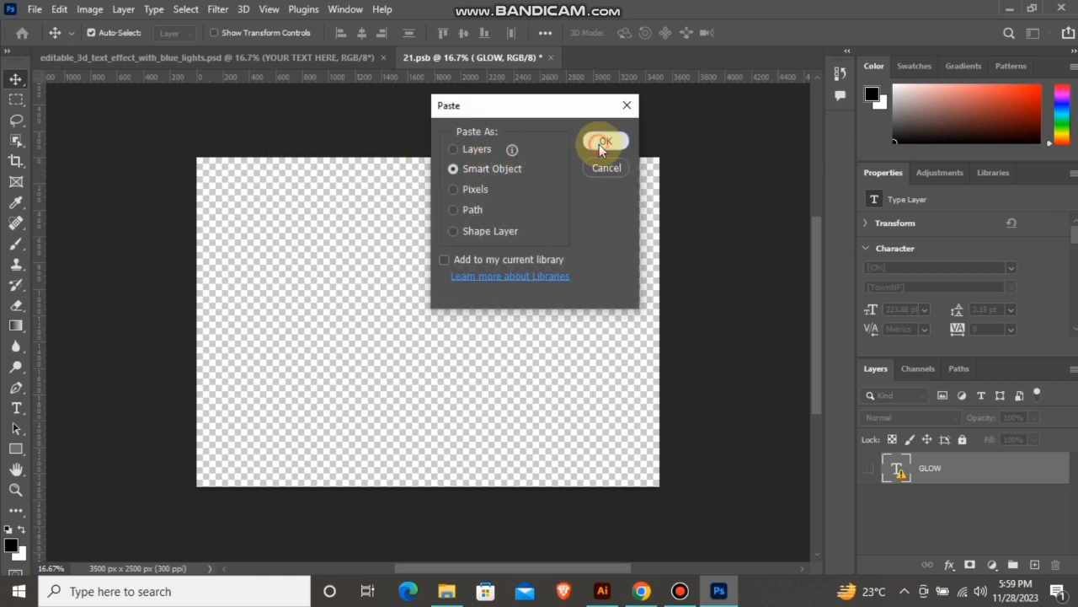
pyautogui.click(600, 144)
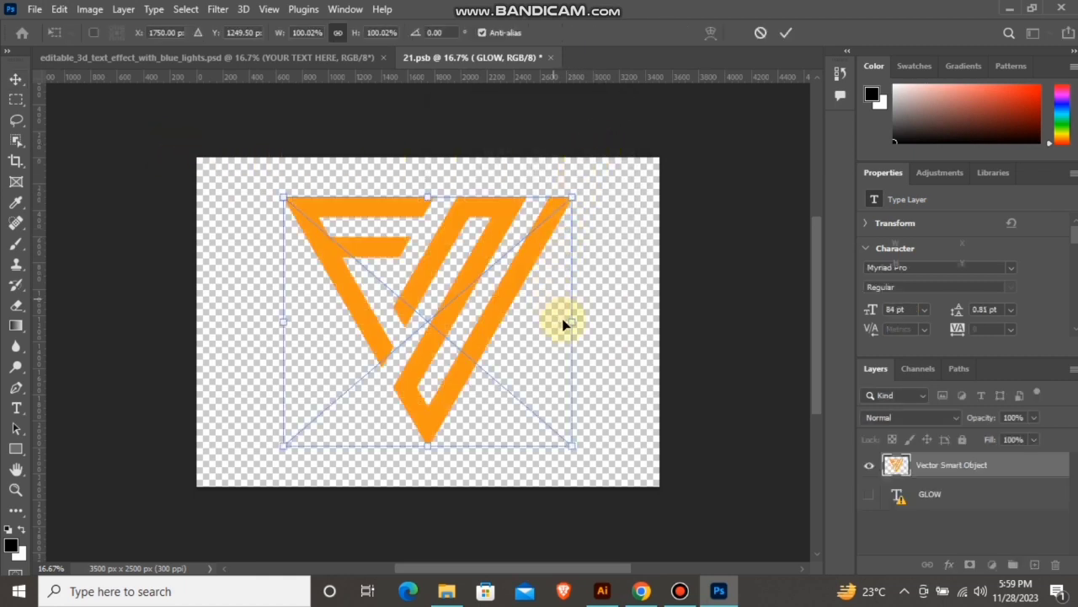
# Scale the pasted monogram to about 76.6% and centre it on the canvas
pyautogui.moveTo(568, 449); pyautogui.dragTo(509, 381)
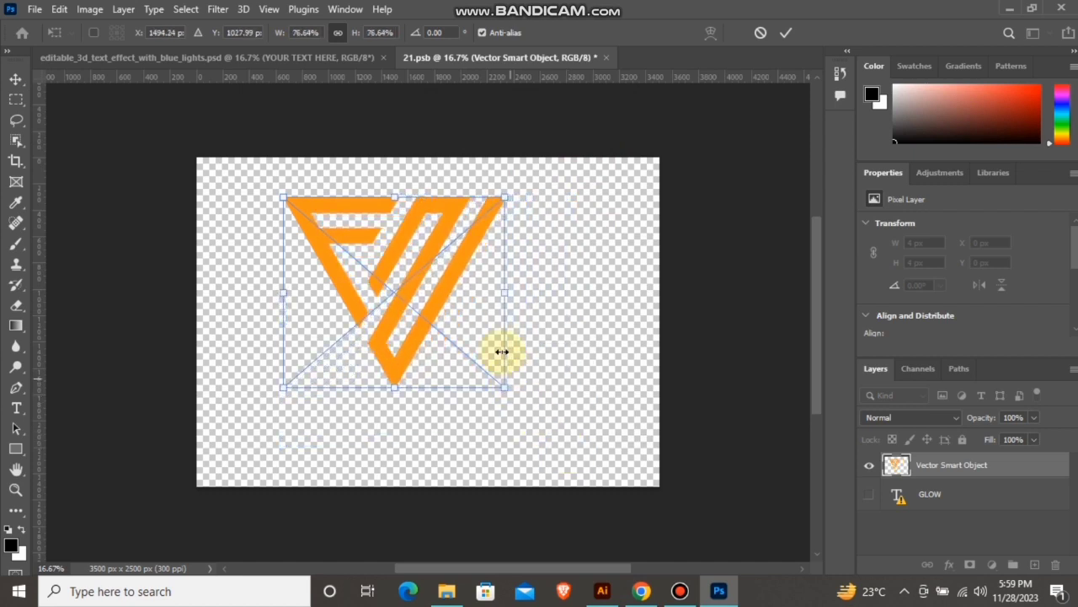
pyautogui.moveTo(449, 284); pyautogui.dragTo(483, 314)
pyautogui.click(787, 33)
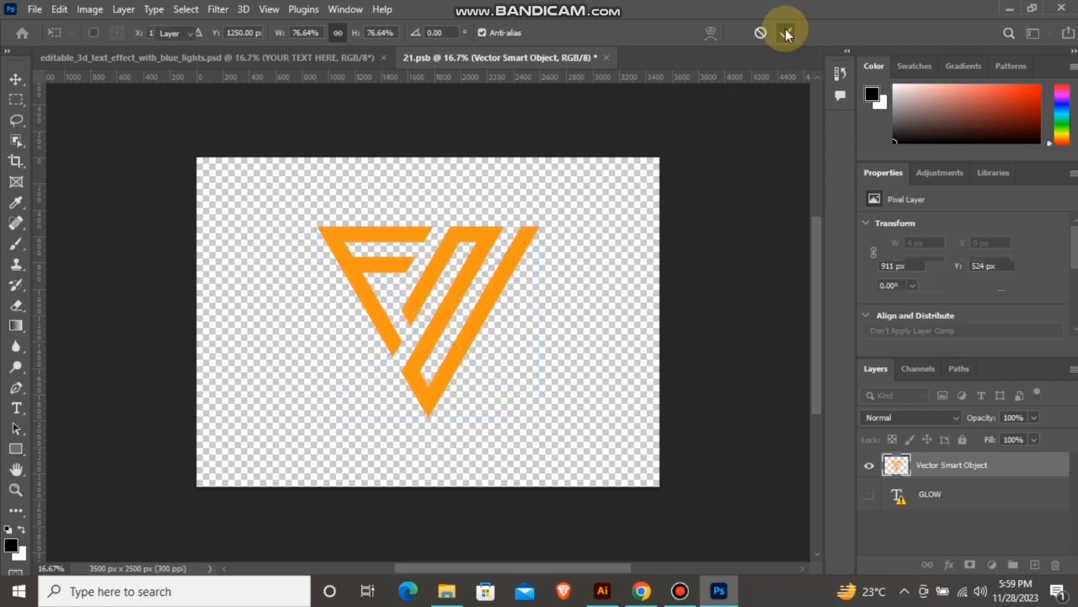
pyautogui.hotkey('ctrl', 'a')
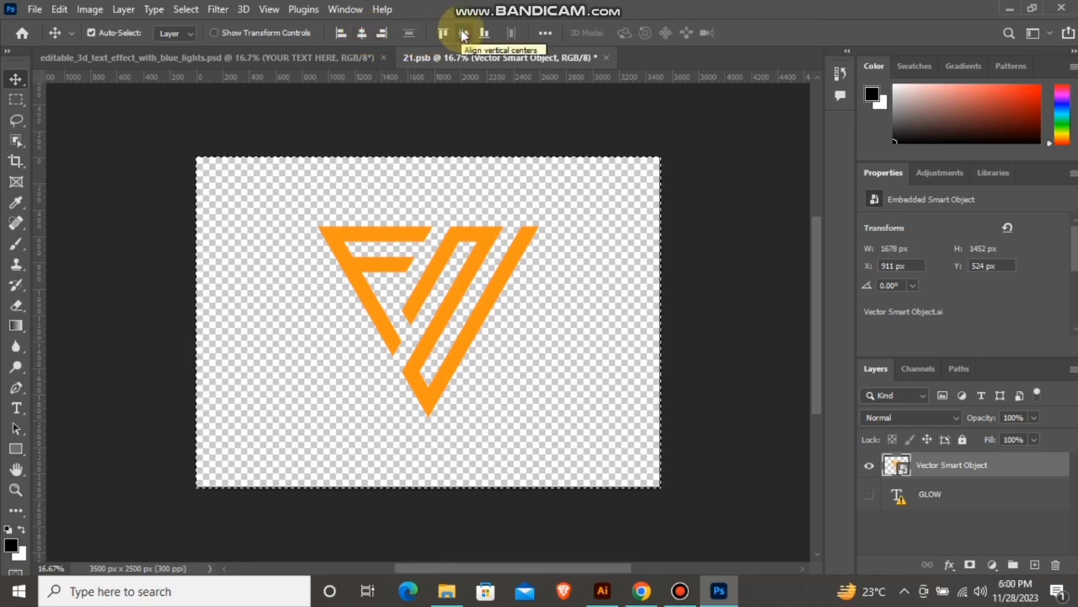
pyautogui.hotkey('ctrl', 'd')
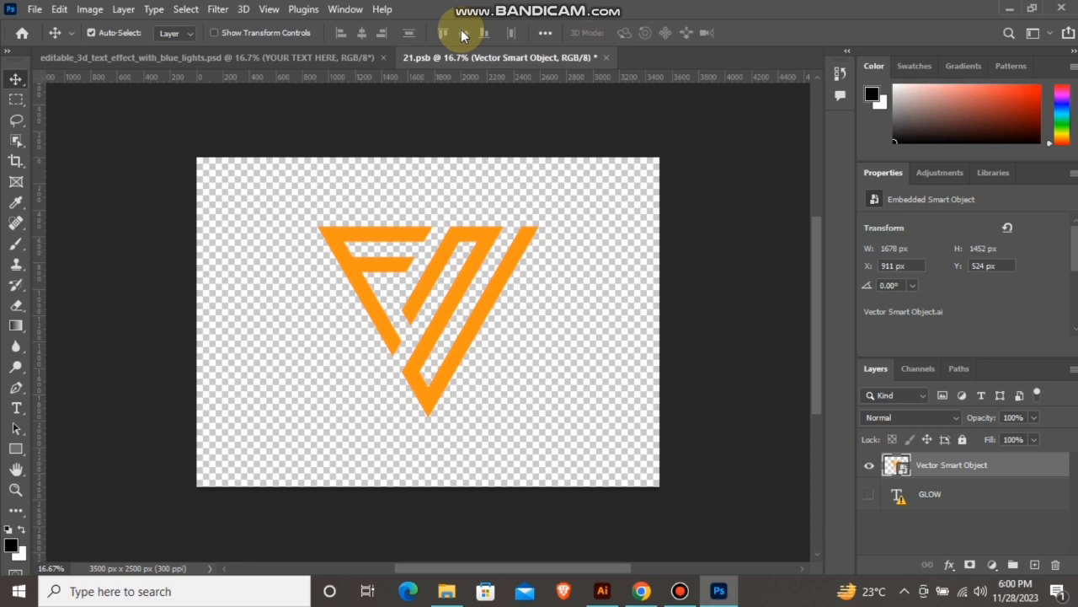
# Close the 21.psb document and save its changes back into the mockup
pyautogui.click(606, 57)
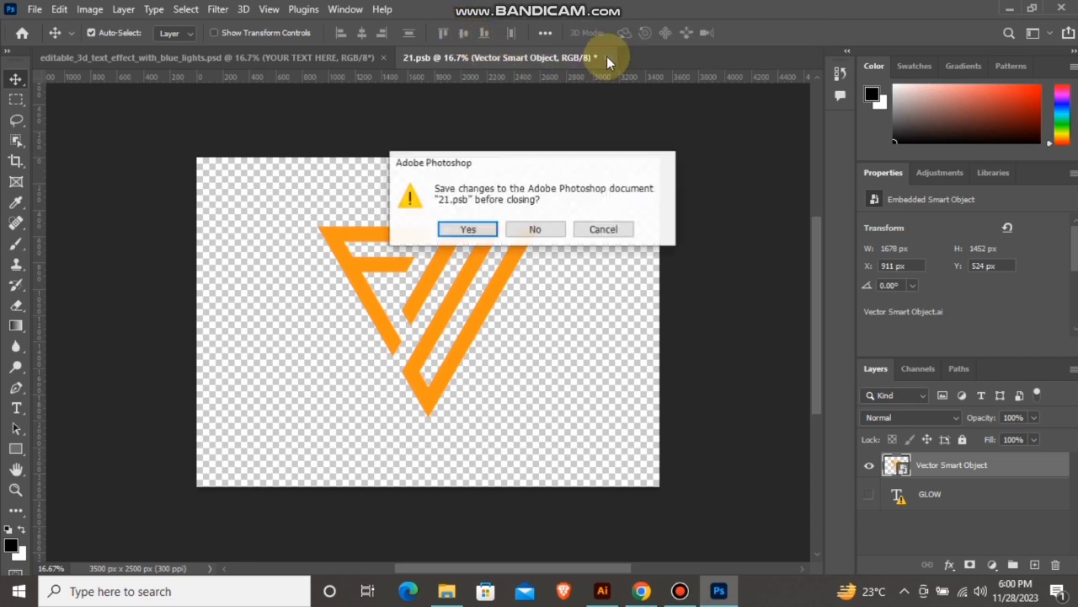
pyautogui.click(484, 228)
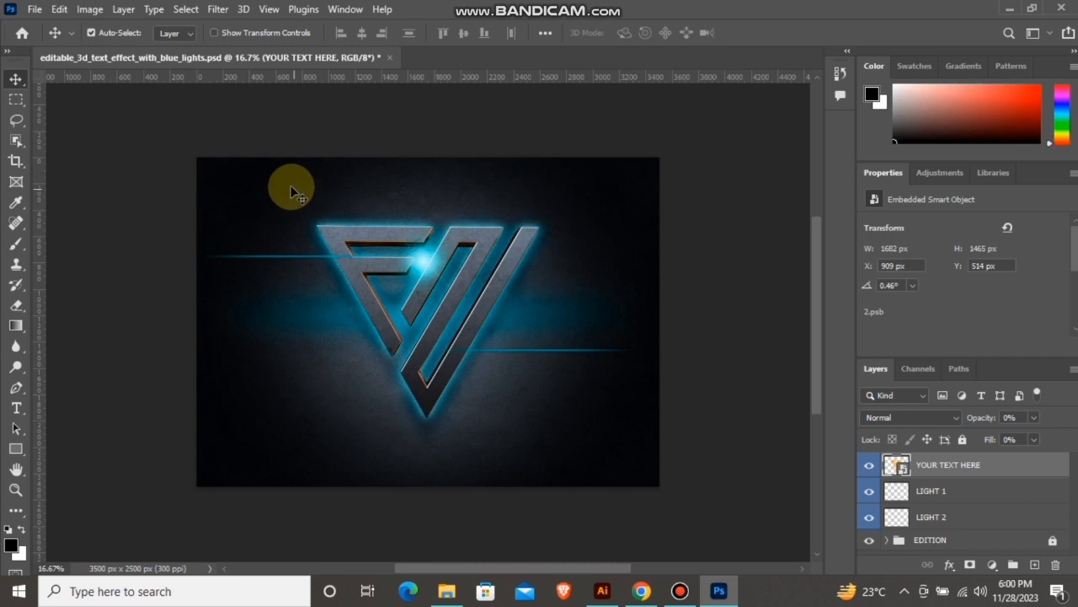
# Export the mockup as a 3500 x 2500 px PNG named editable_3d_text_effect_with_blue_lights to the Desktop
pyautogui.click(35, 10)
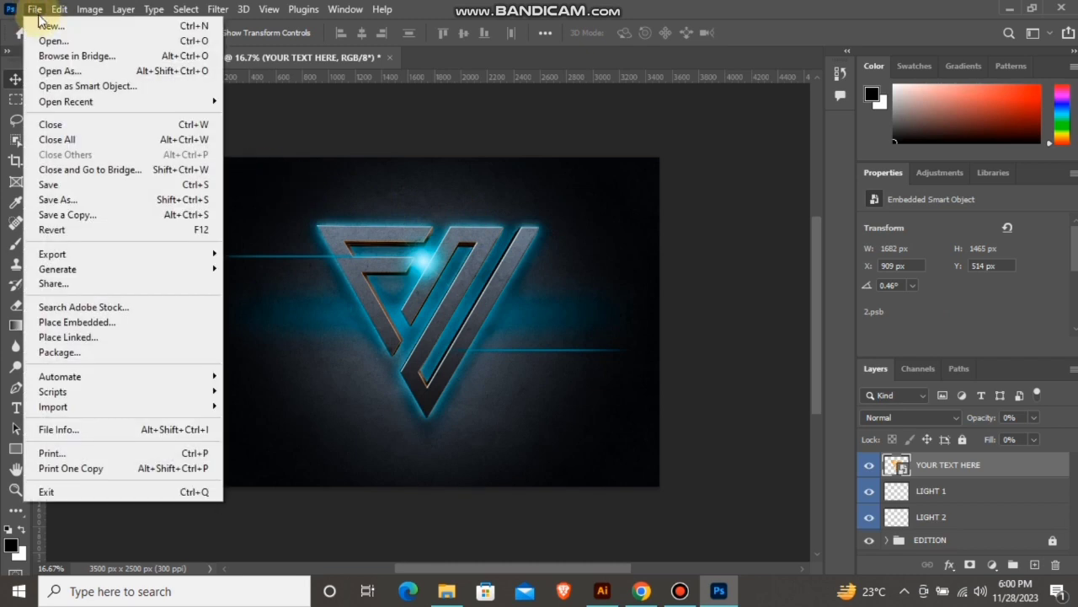
pyautogui.moveTo(181, 254)
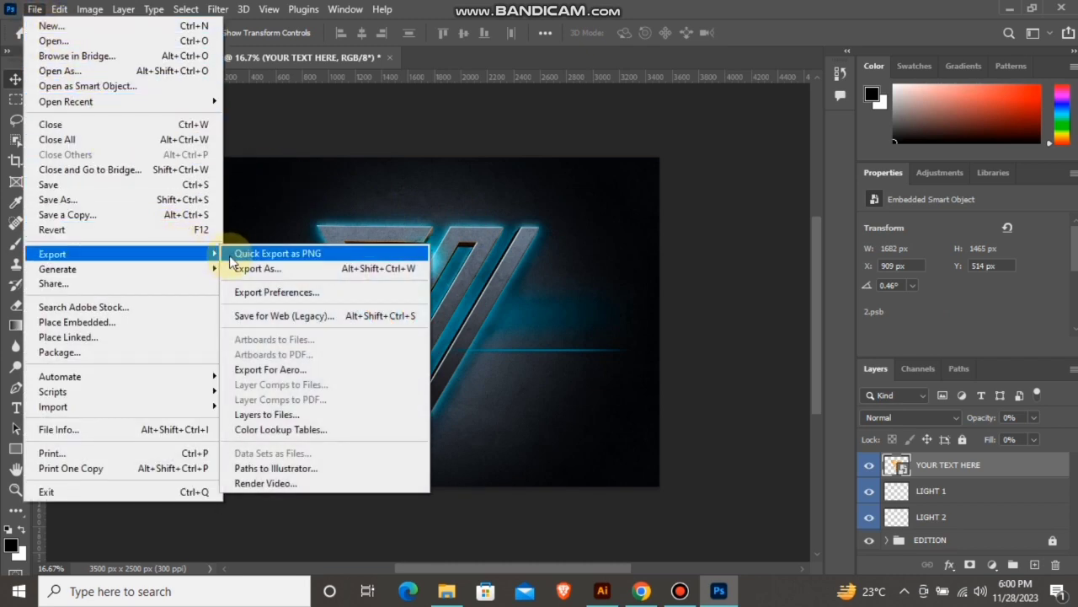
pyautogui.click(268, 270)
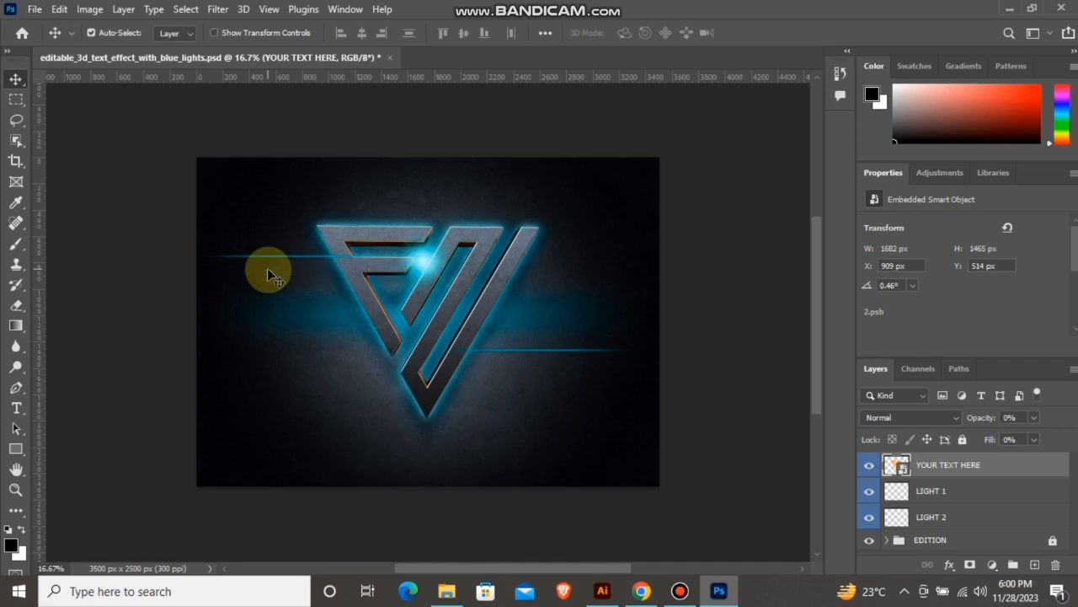
pyautogui.click(921, 475)
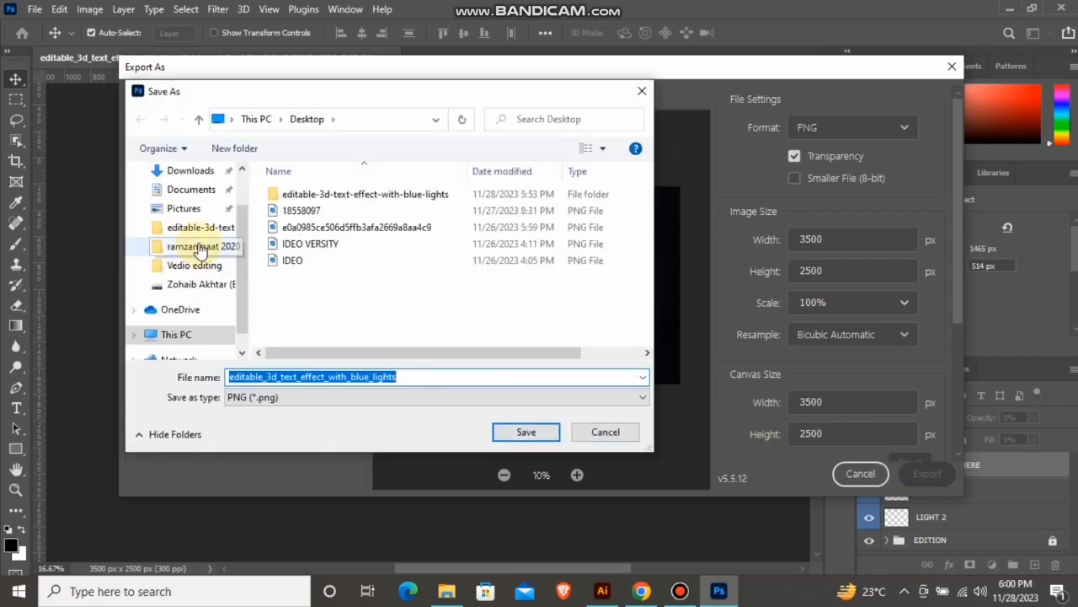
pyautogui.scroll(1, 193, 241)
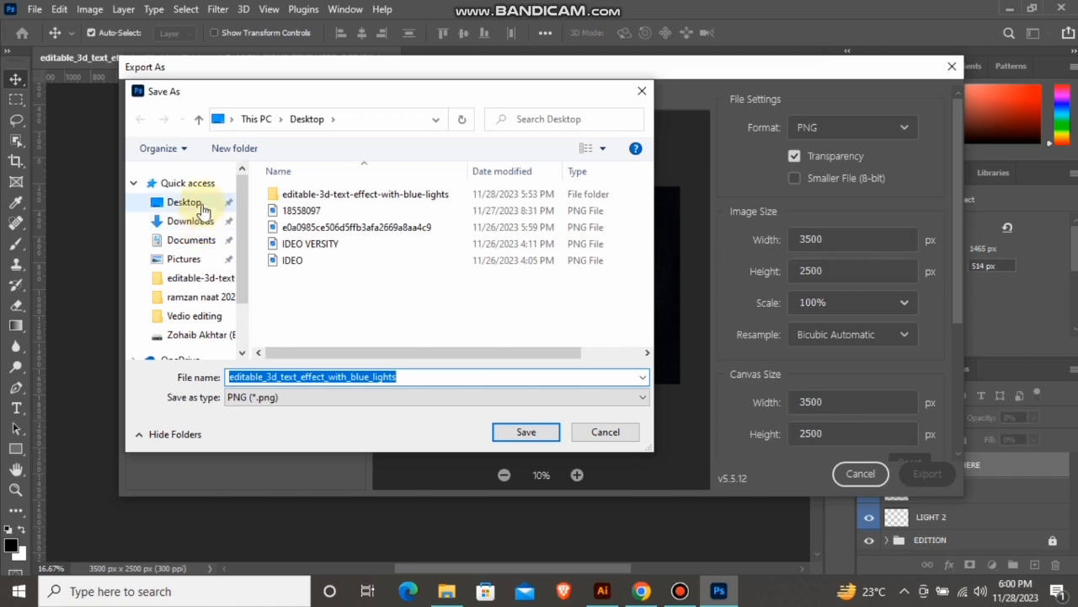
pyautogui.click(203, 203)
pyautogui.click(540, 432)
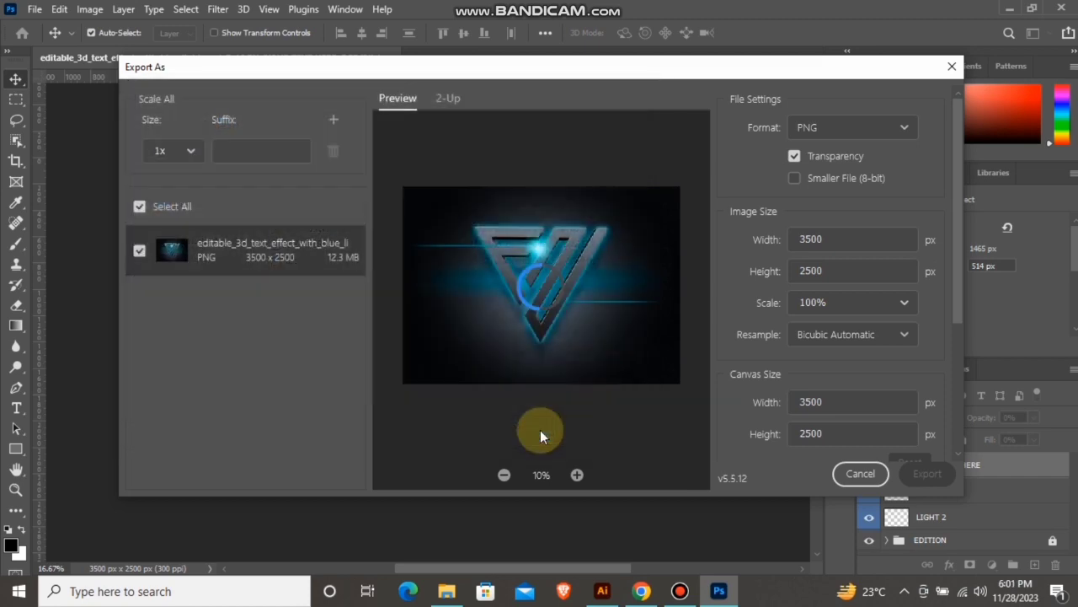